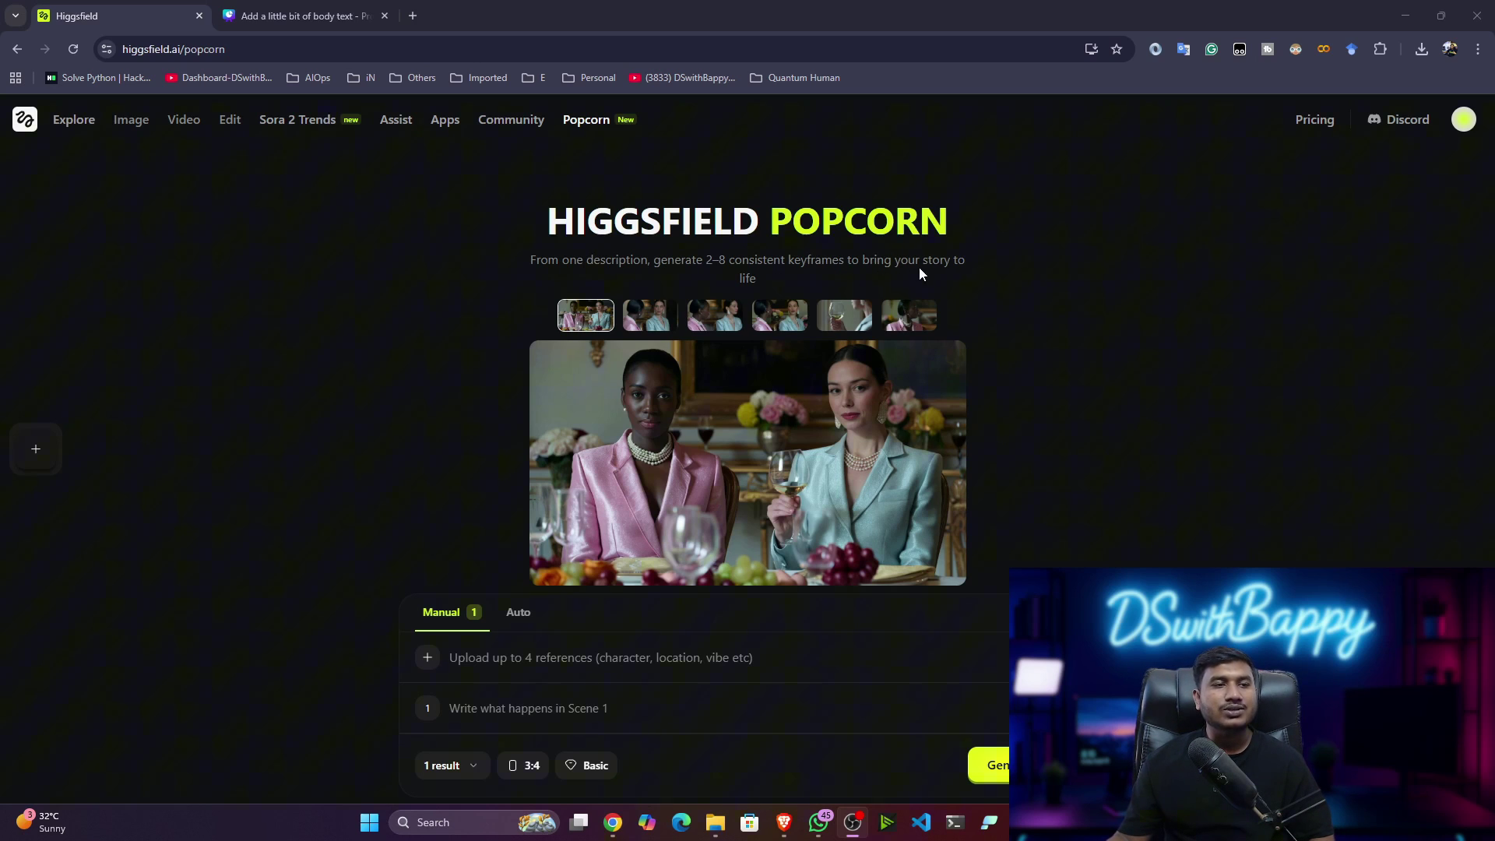
# Preview the sample dining-table keyframes one by one, including the wine-glass frame.
pyautogui.click(291, 420)
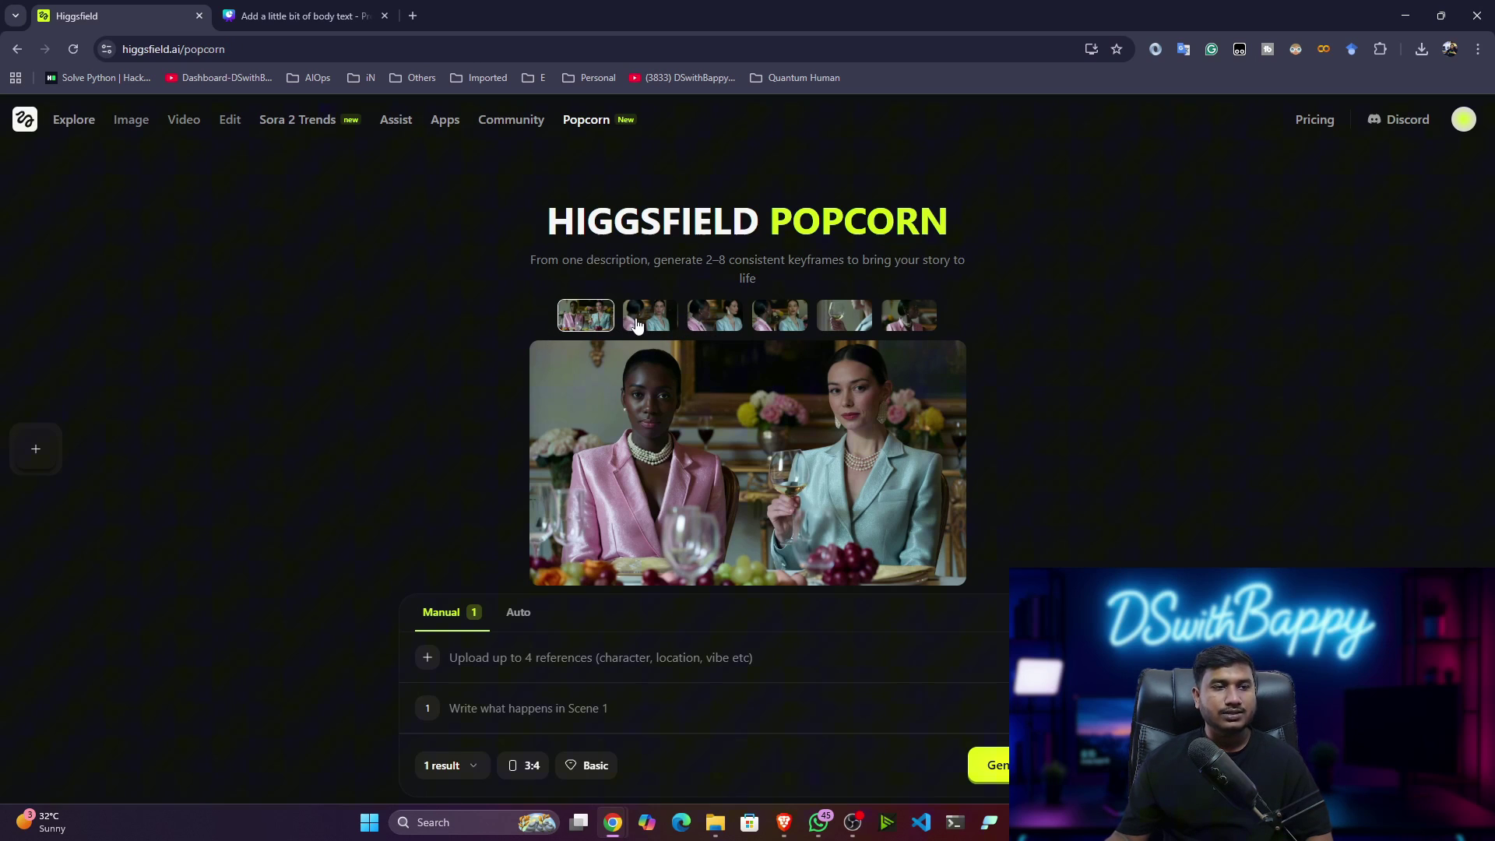
pyautogui.click(636, 324)
pyautogui.click(581, 325)
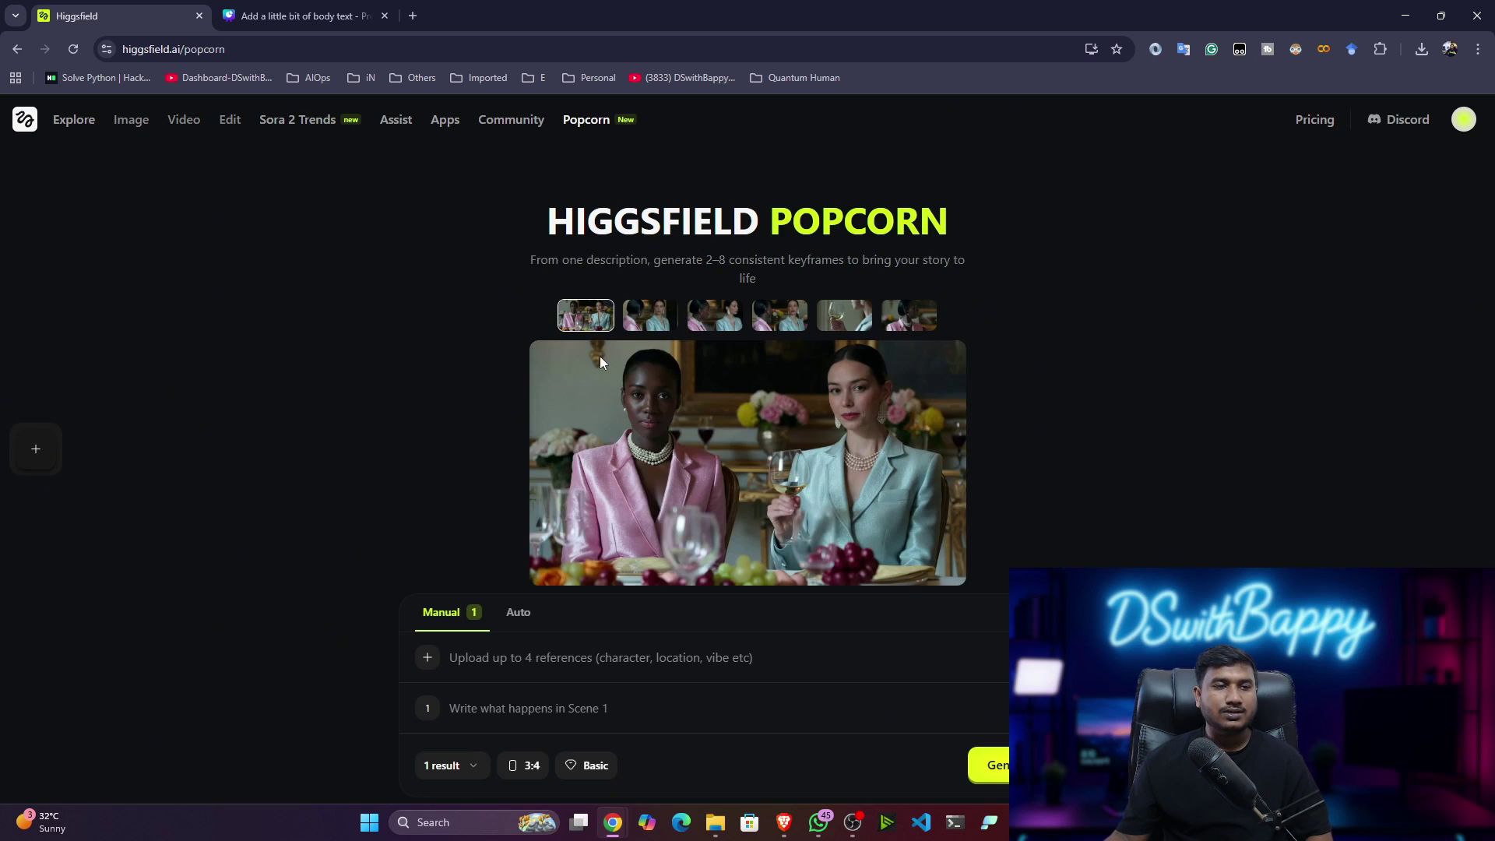
pyautogui.click(649, 327)
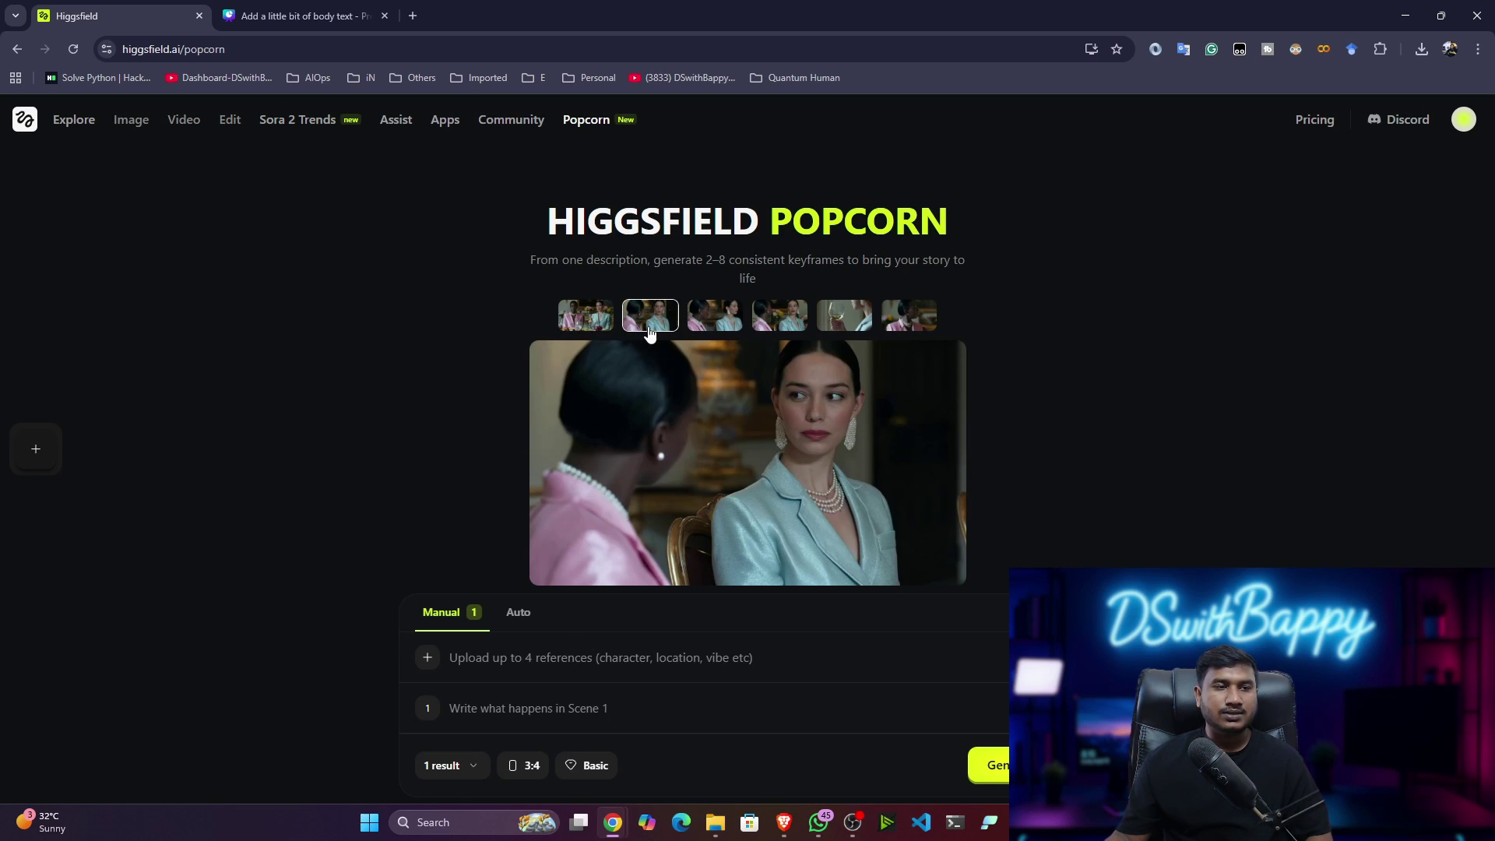
pyautogui.click(709, 325)
pyautogui.click(784, 321)
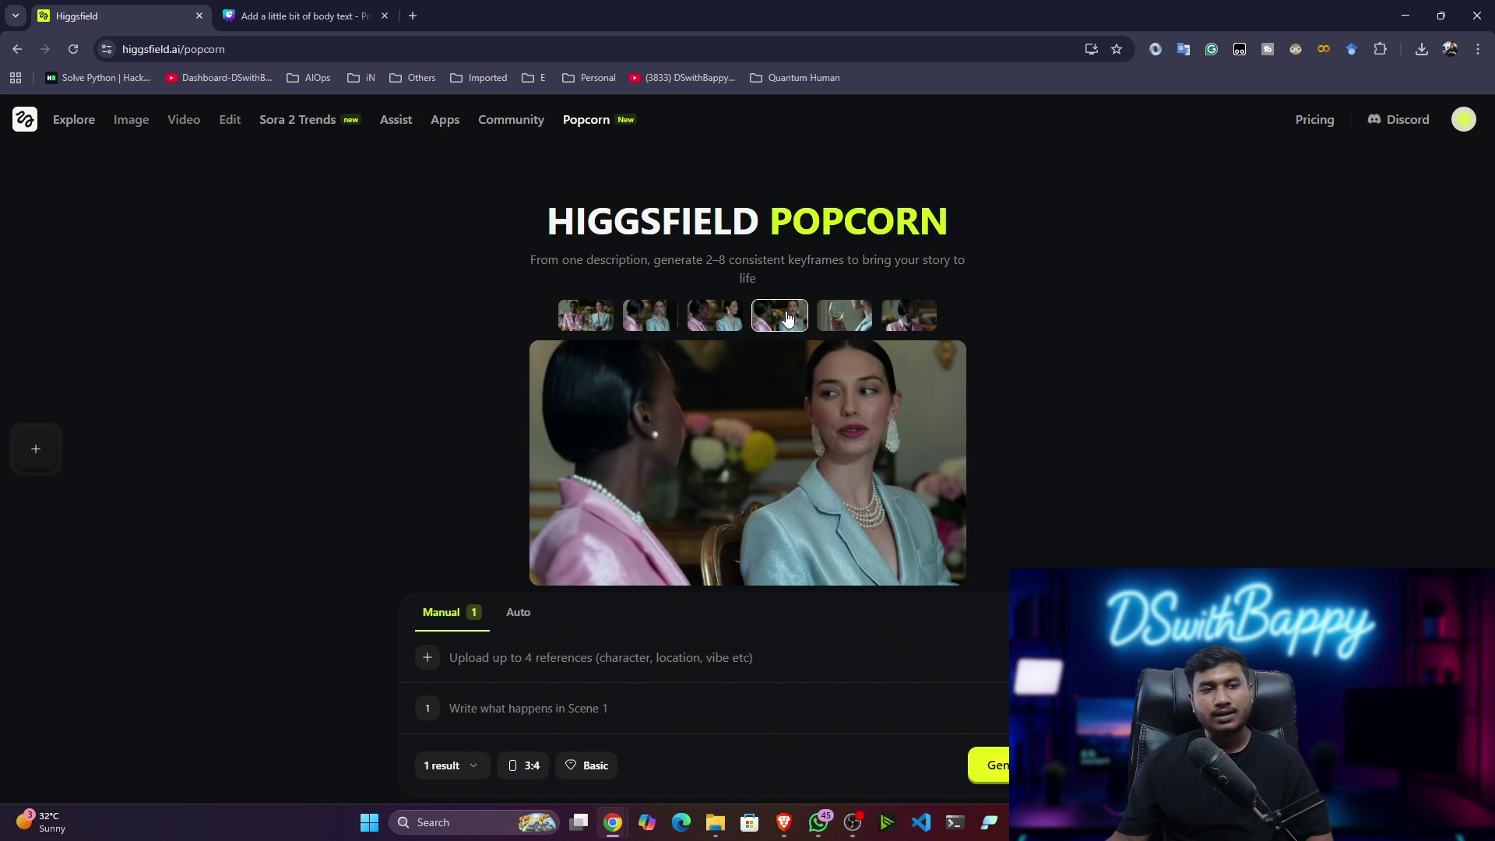
pyautogui.click(824, 323)
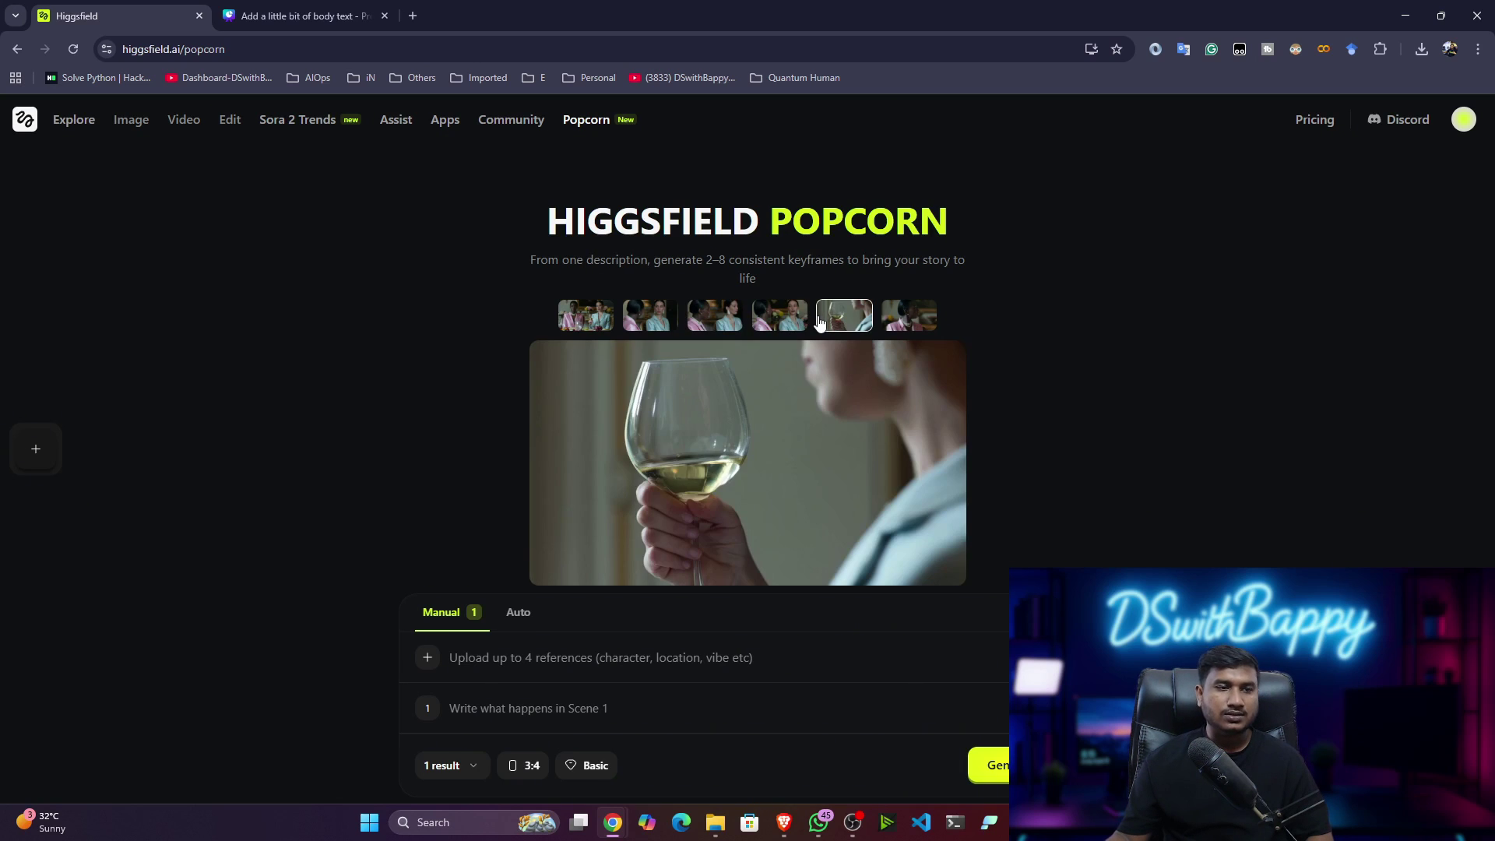
pyautogui.click(909, 309)
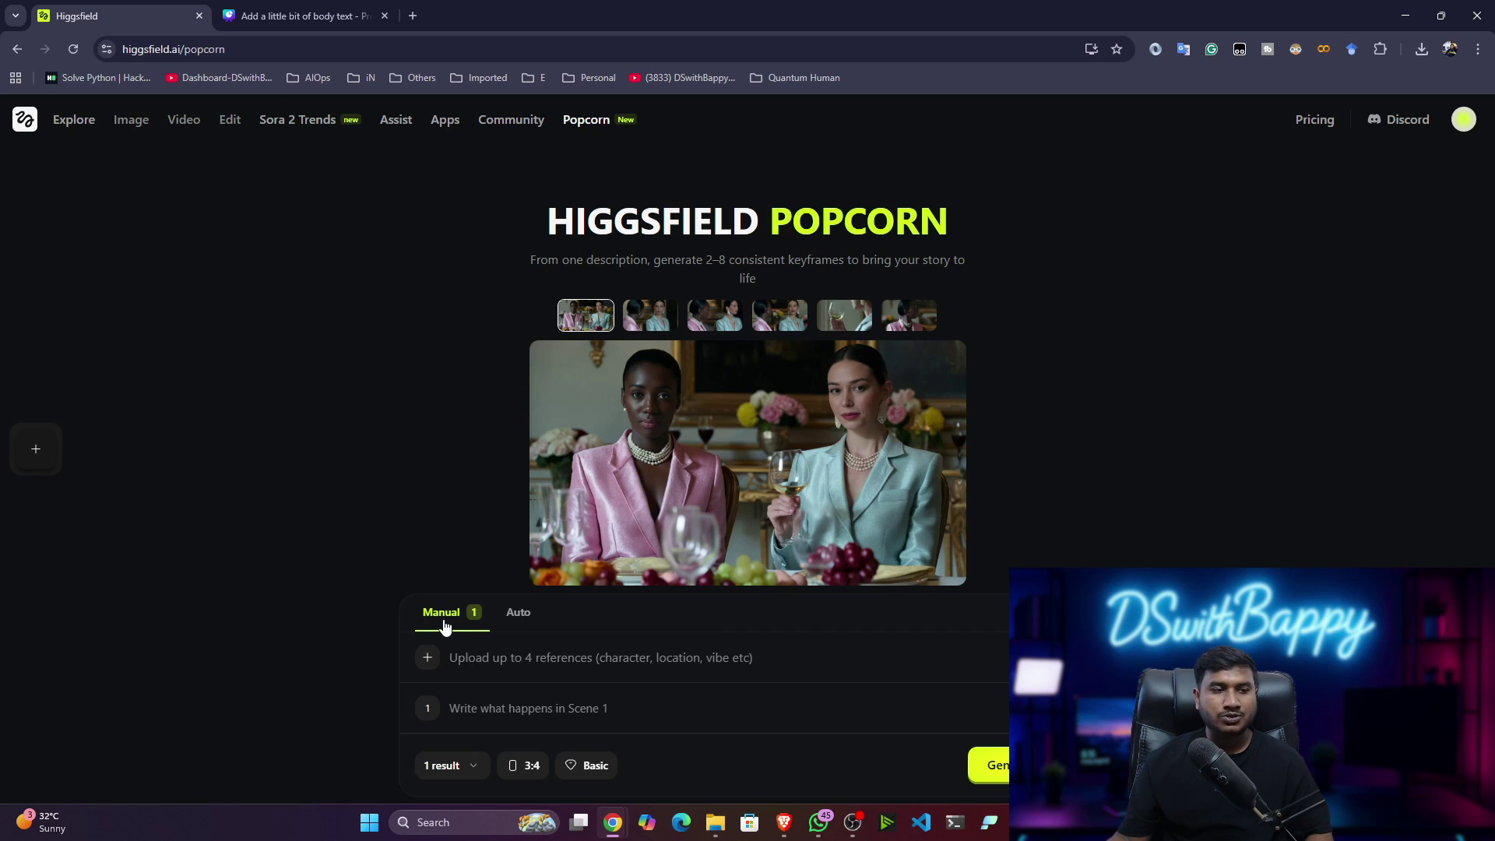
# Switch to Auto mode, keeping 1 result, 3:4 aspect ratio and Basic quality.
pyautogui.click(517, 619)
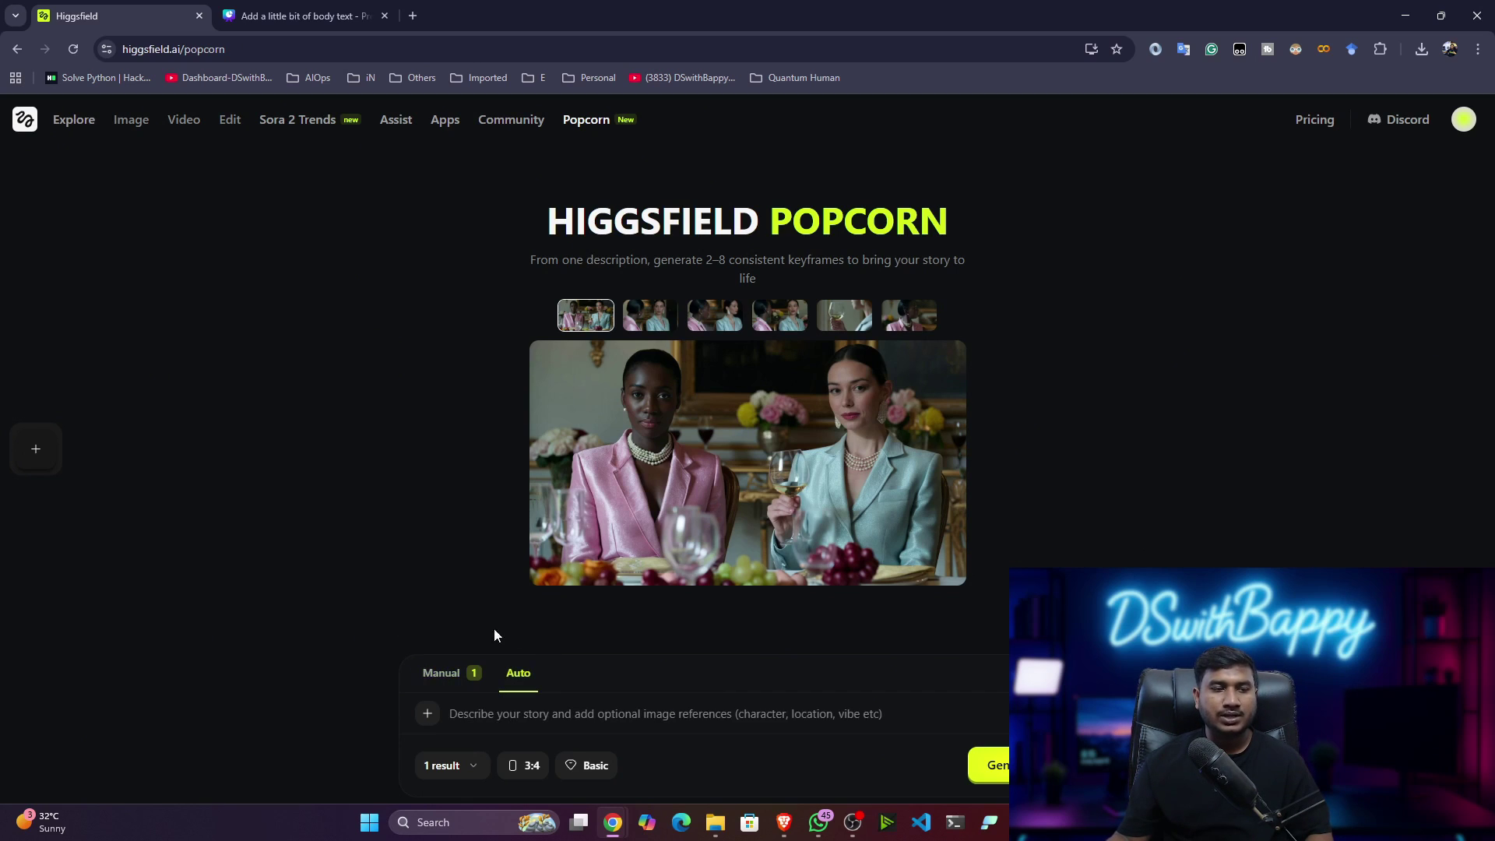
pyautogui.click(437, 672)
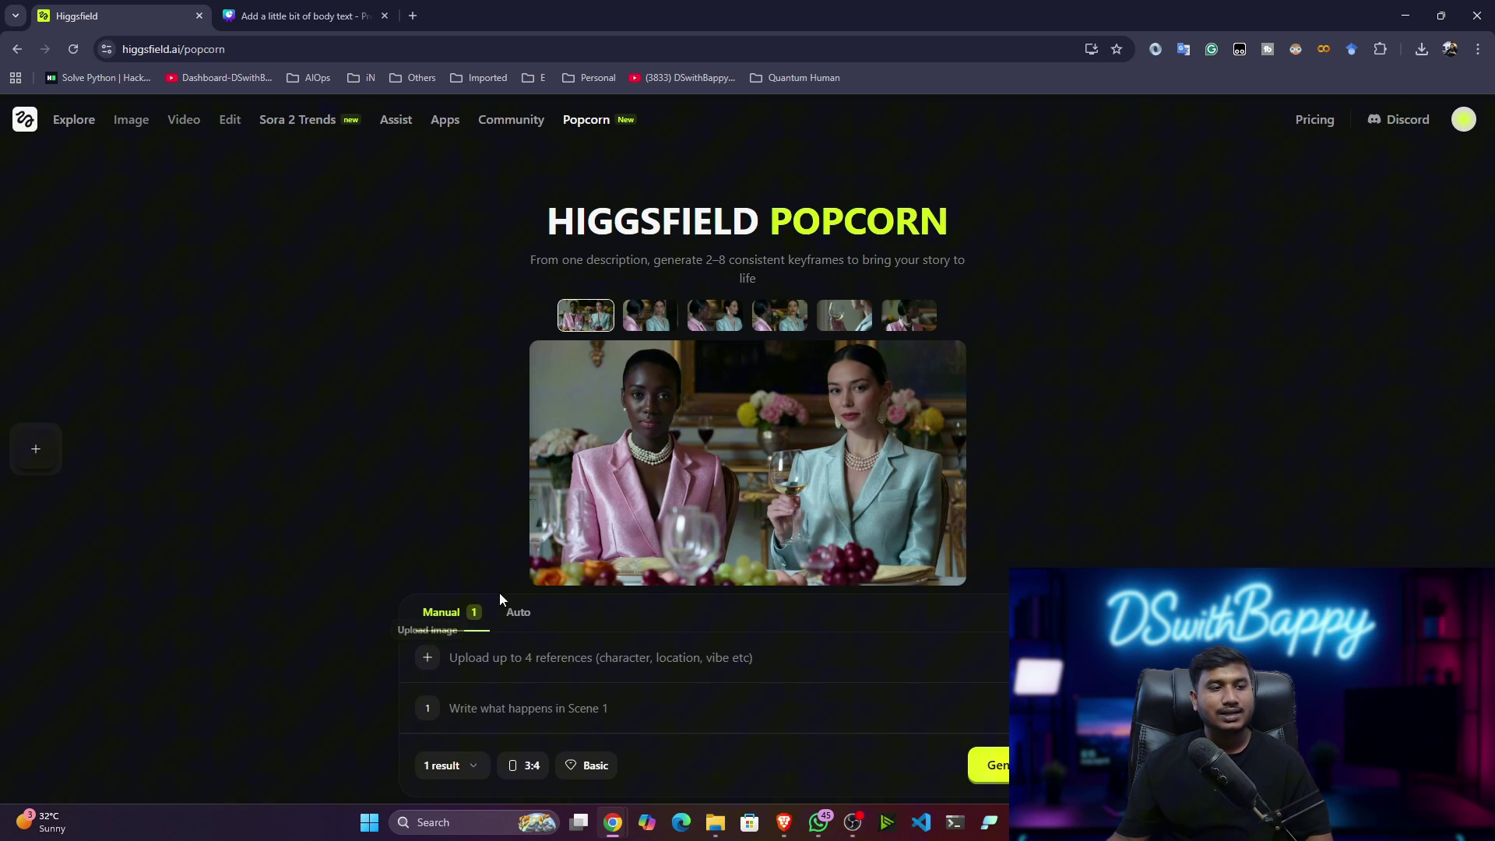
pyautogui.click(517, 612)
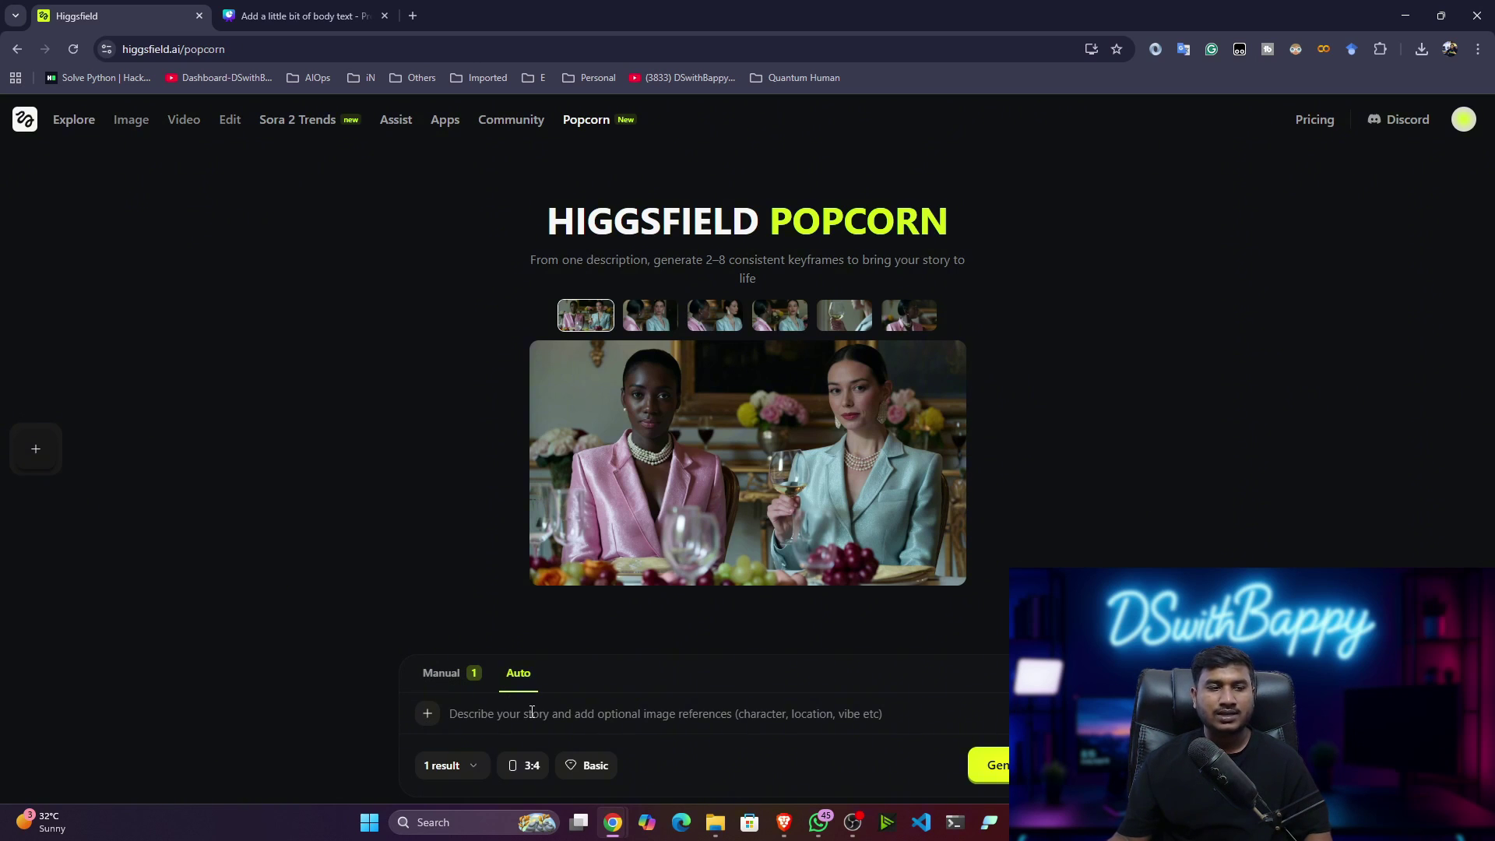
pyautogui.click(477, 773)
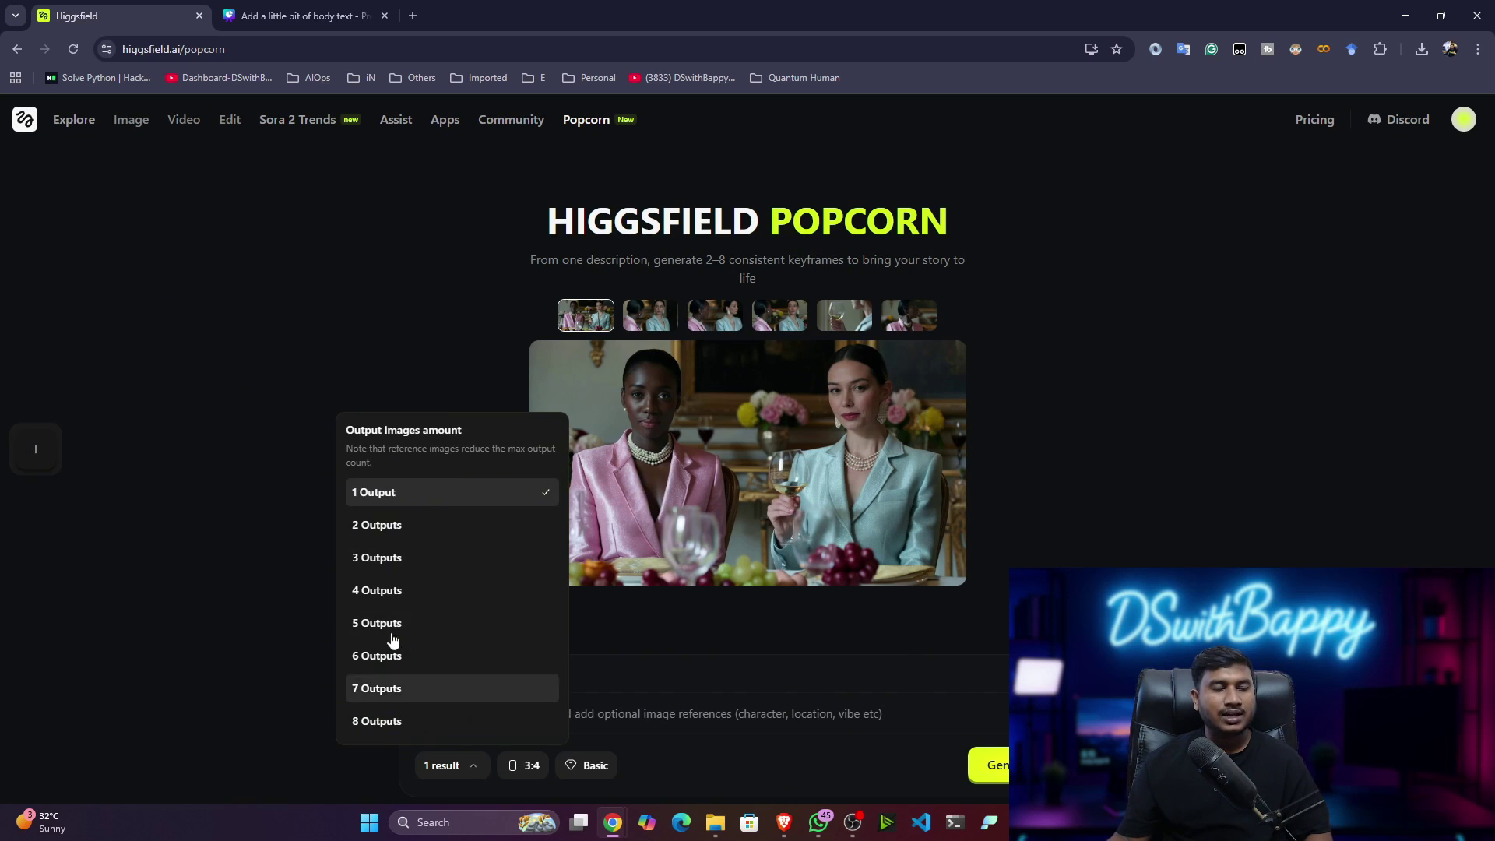
pyautogui.click(537, 779)
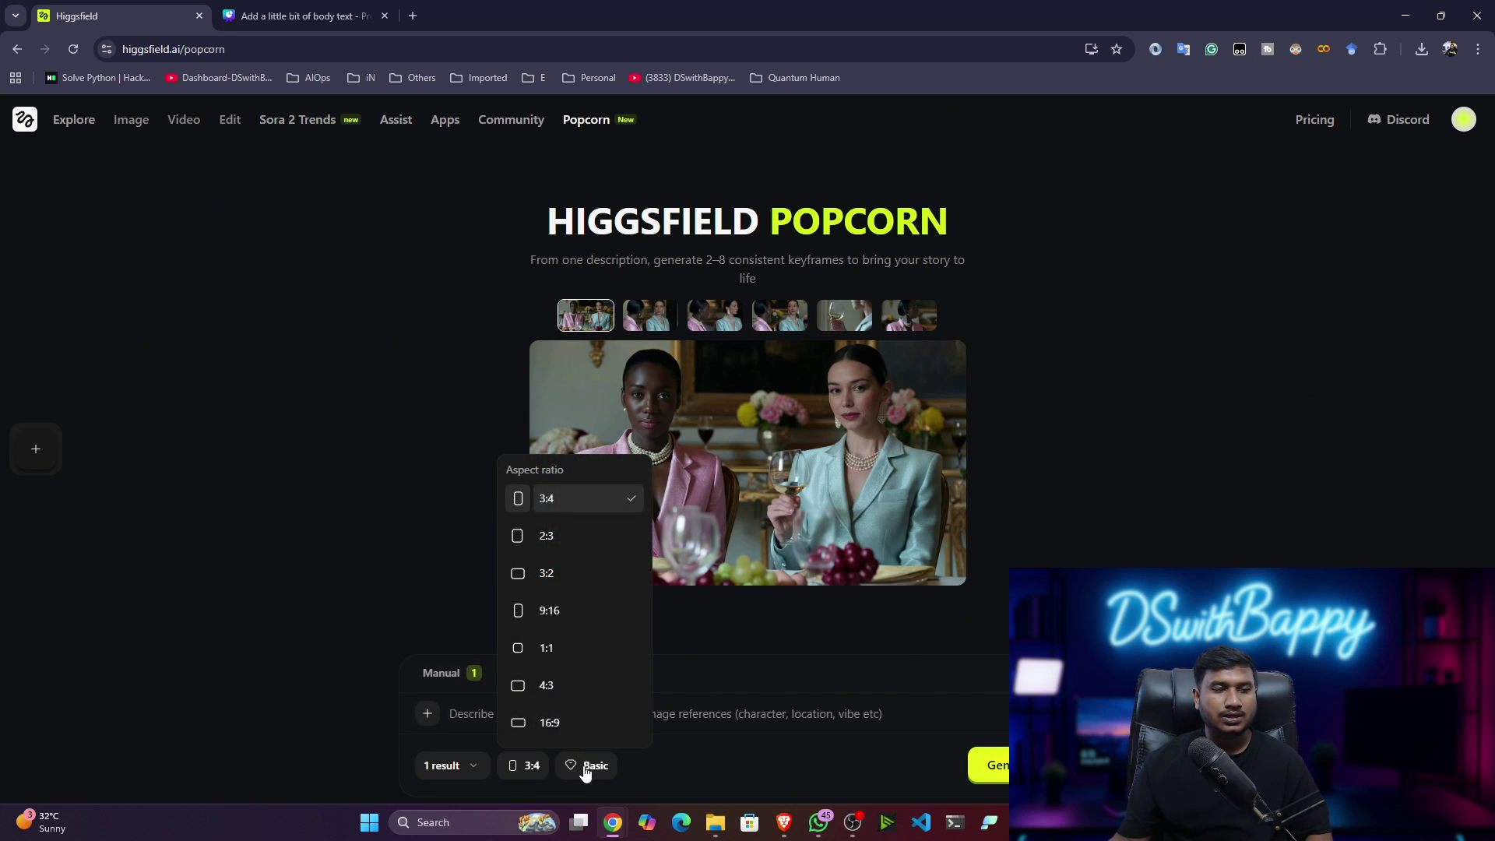
pyautogui.click(585, 767)
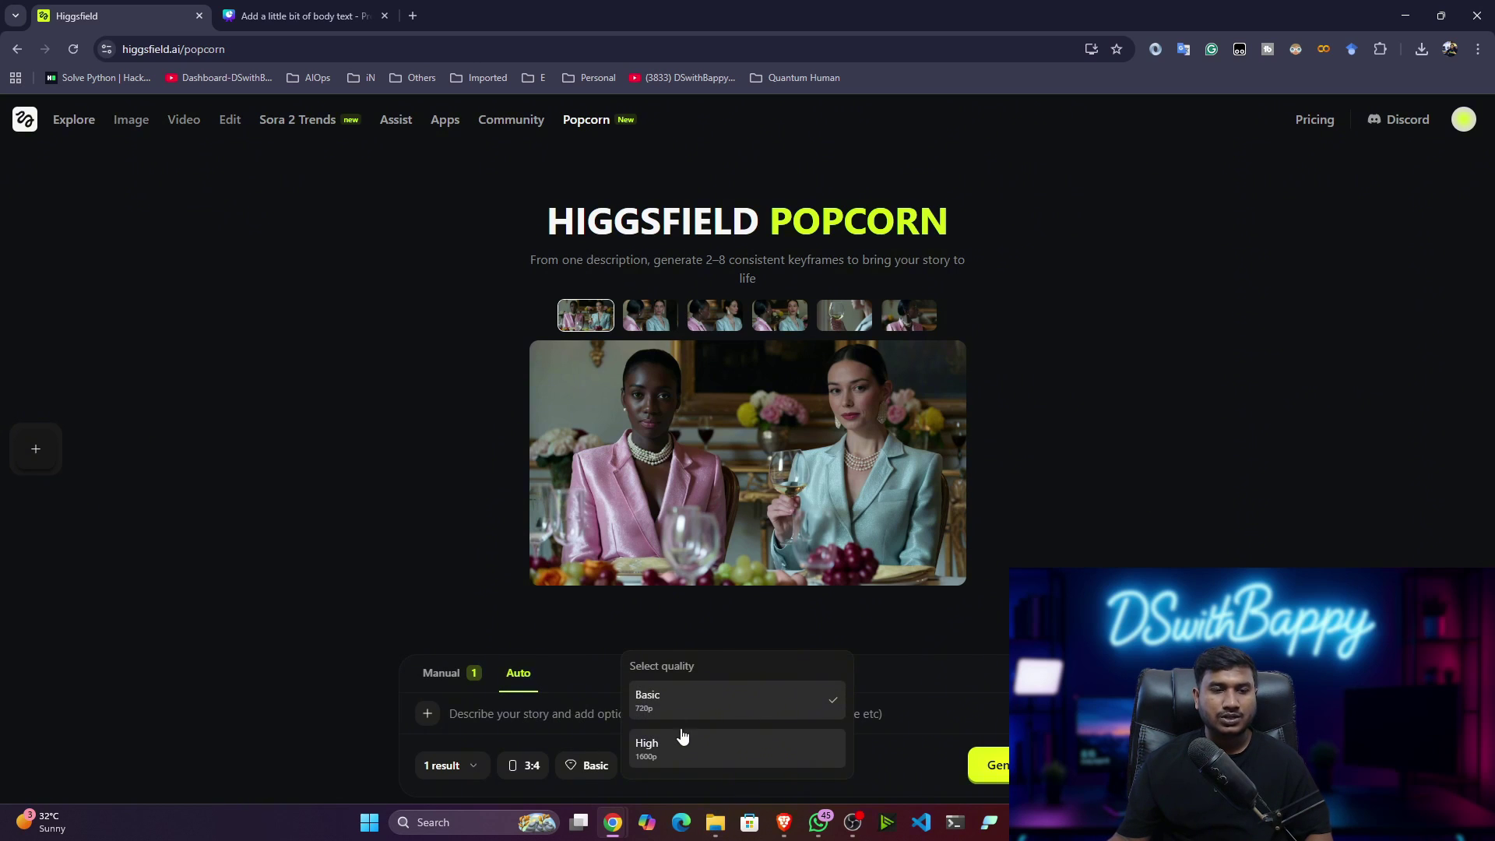
pyautogui.click(380, 671)
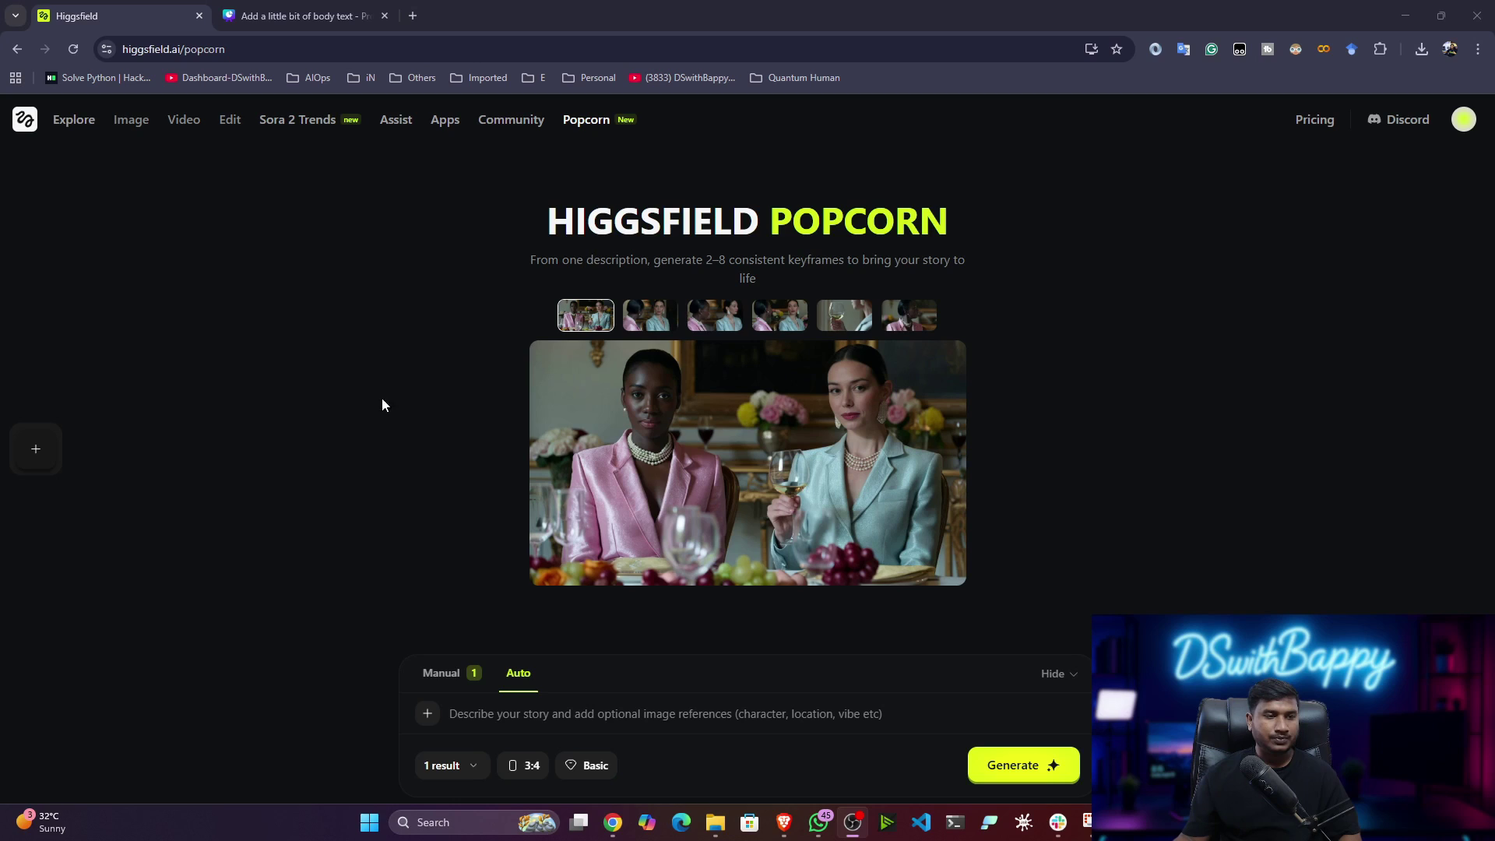
# Return to Auto mode and browse to the reference images folder in large-thumbnail view.
pyautogui.click(442, 671)
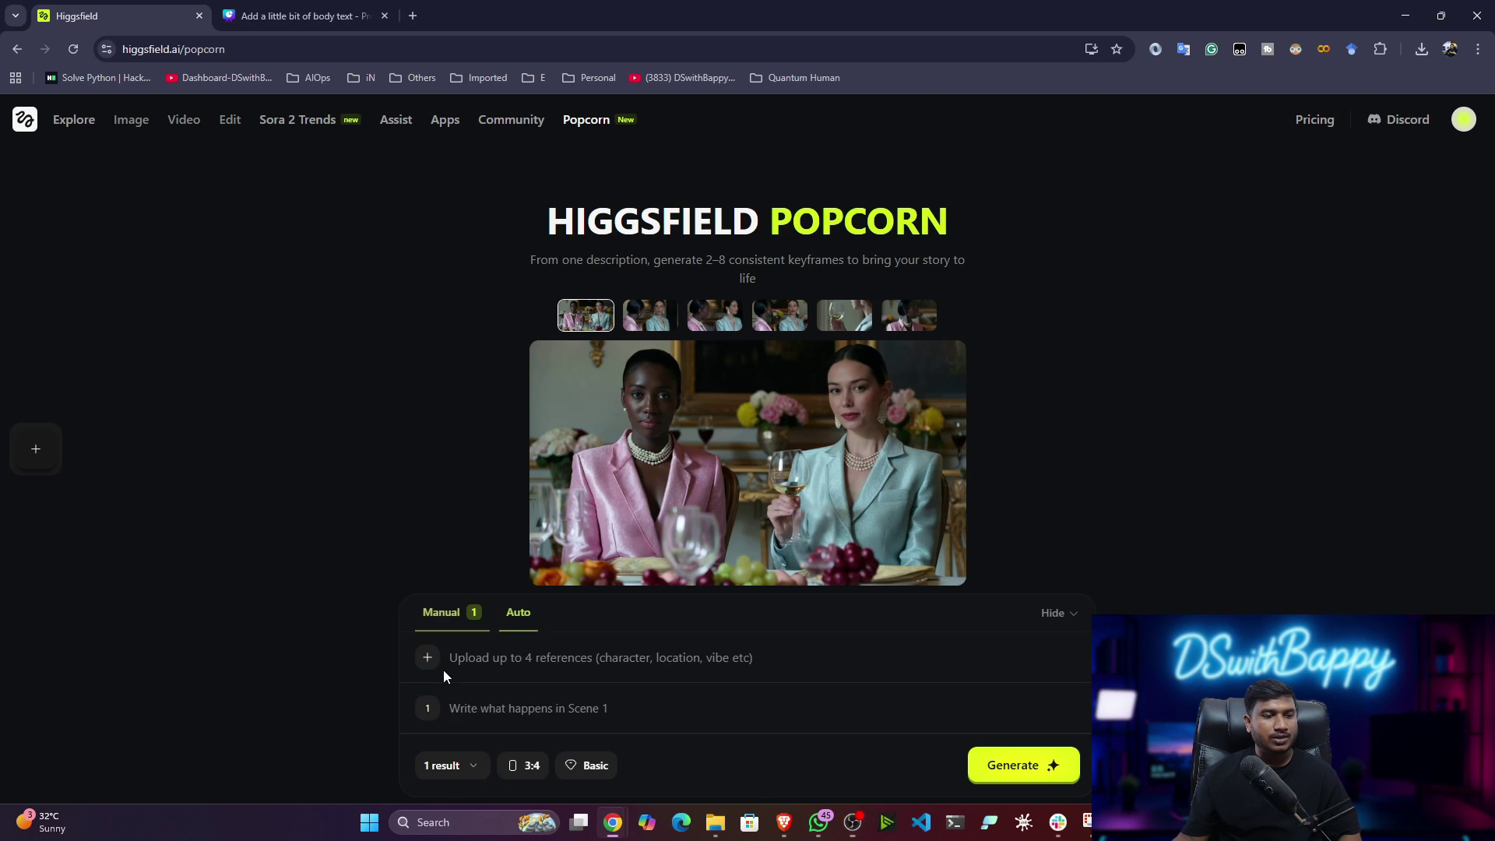
pyautogui.click(526, 614)
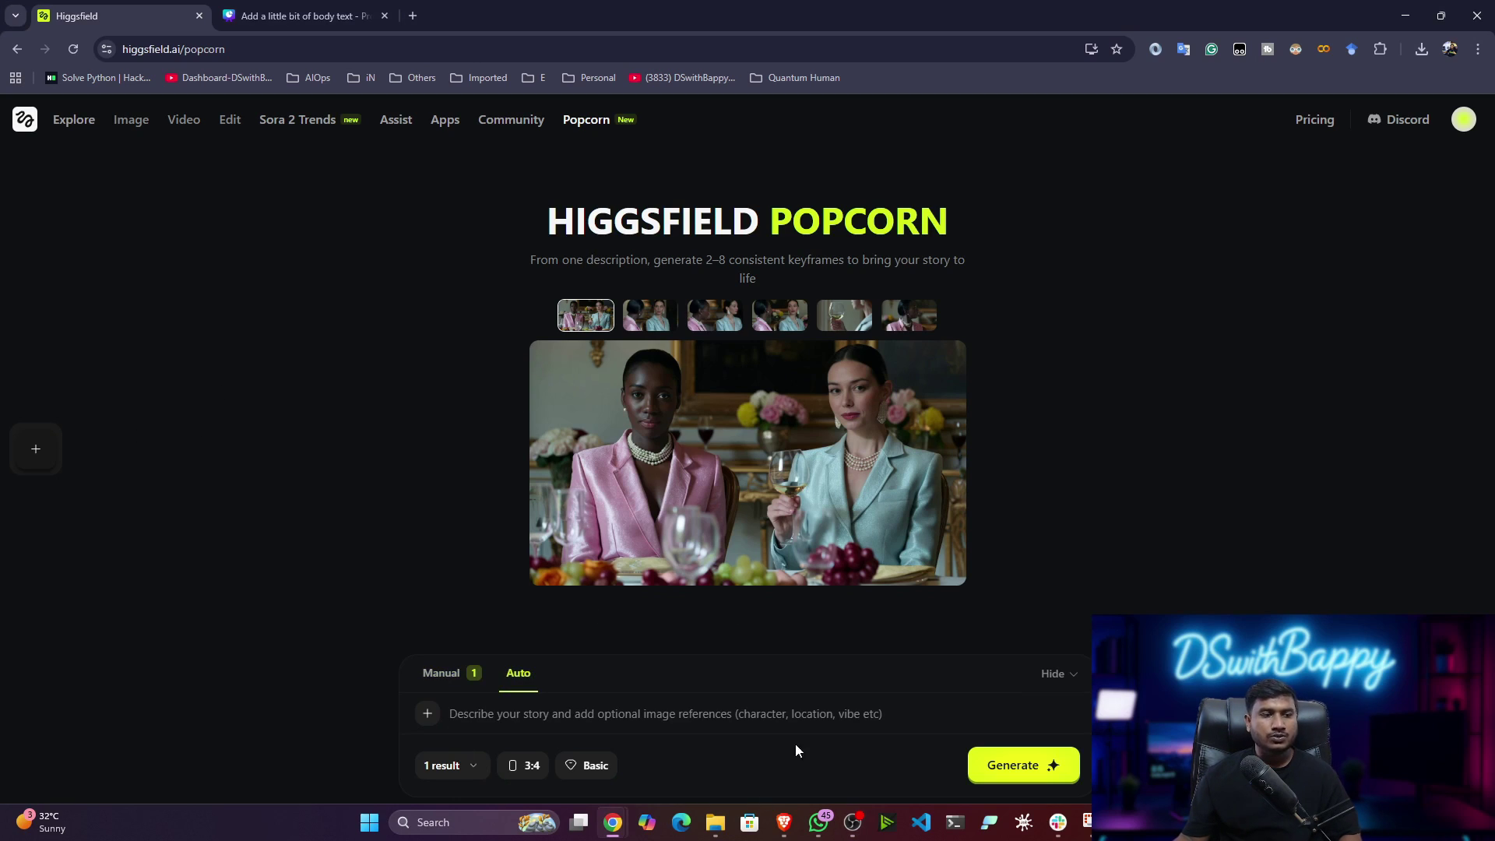
pyautogui.click(427, 713)
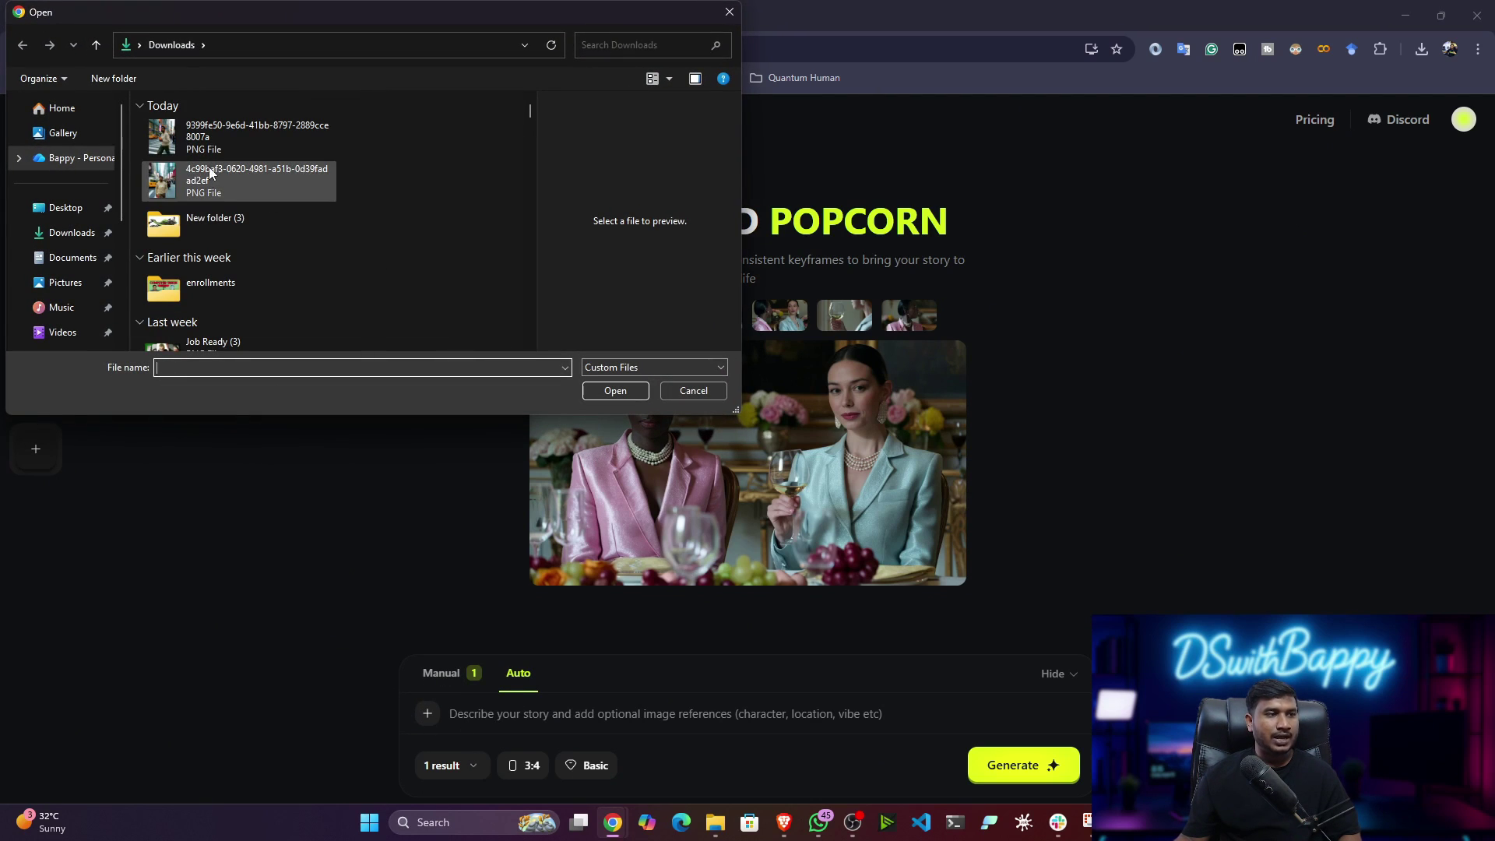
pyautogui.doubleClick(234, 225)
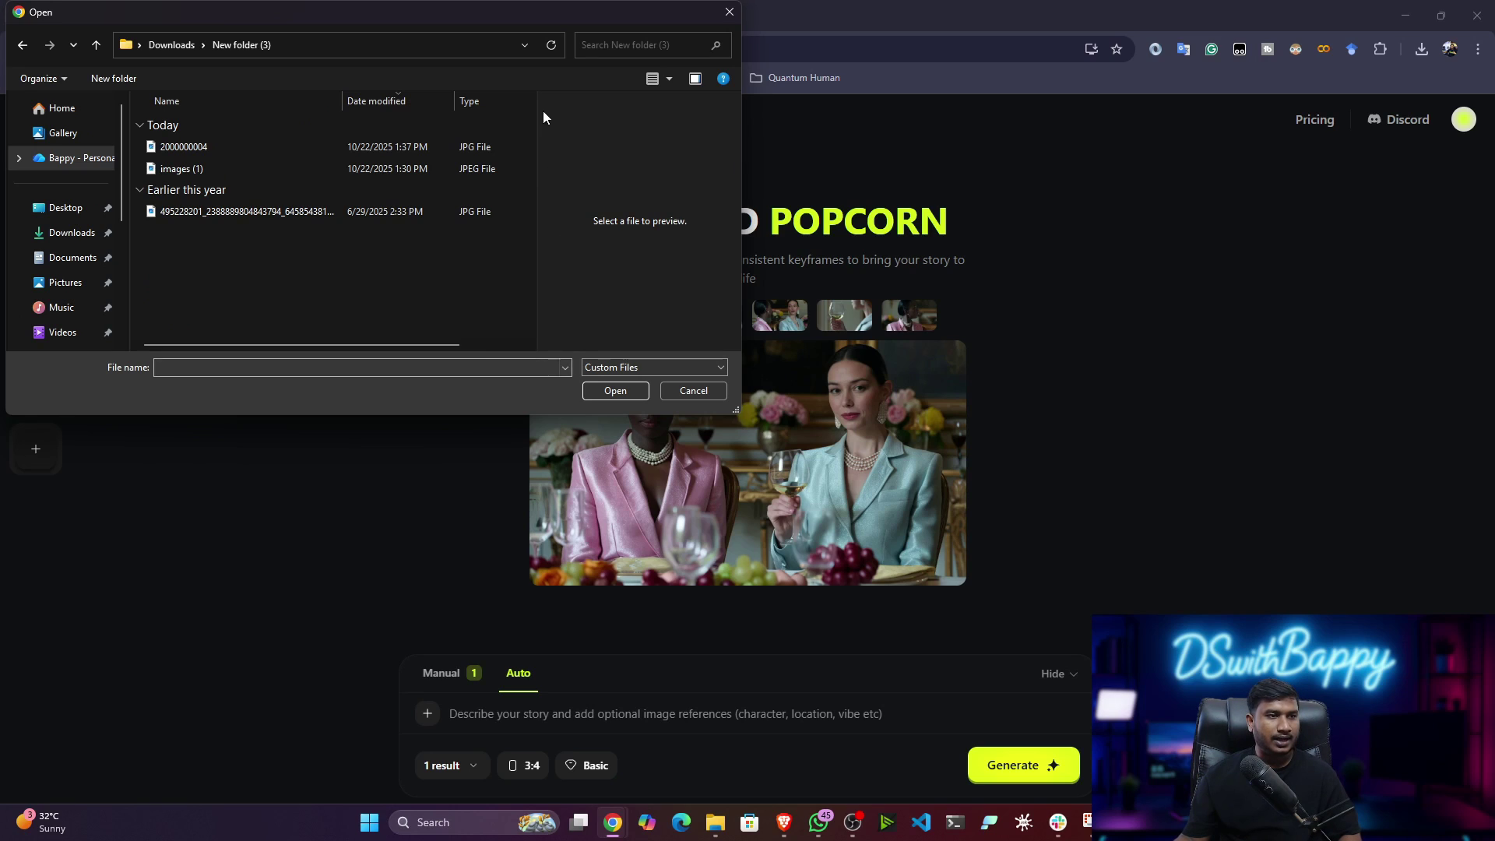
pyautogui.click(655, 78)
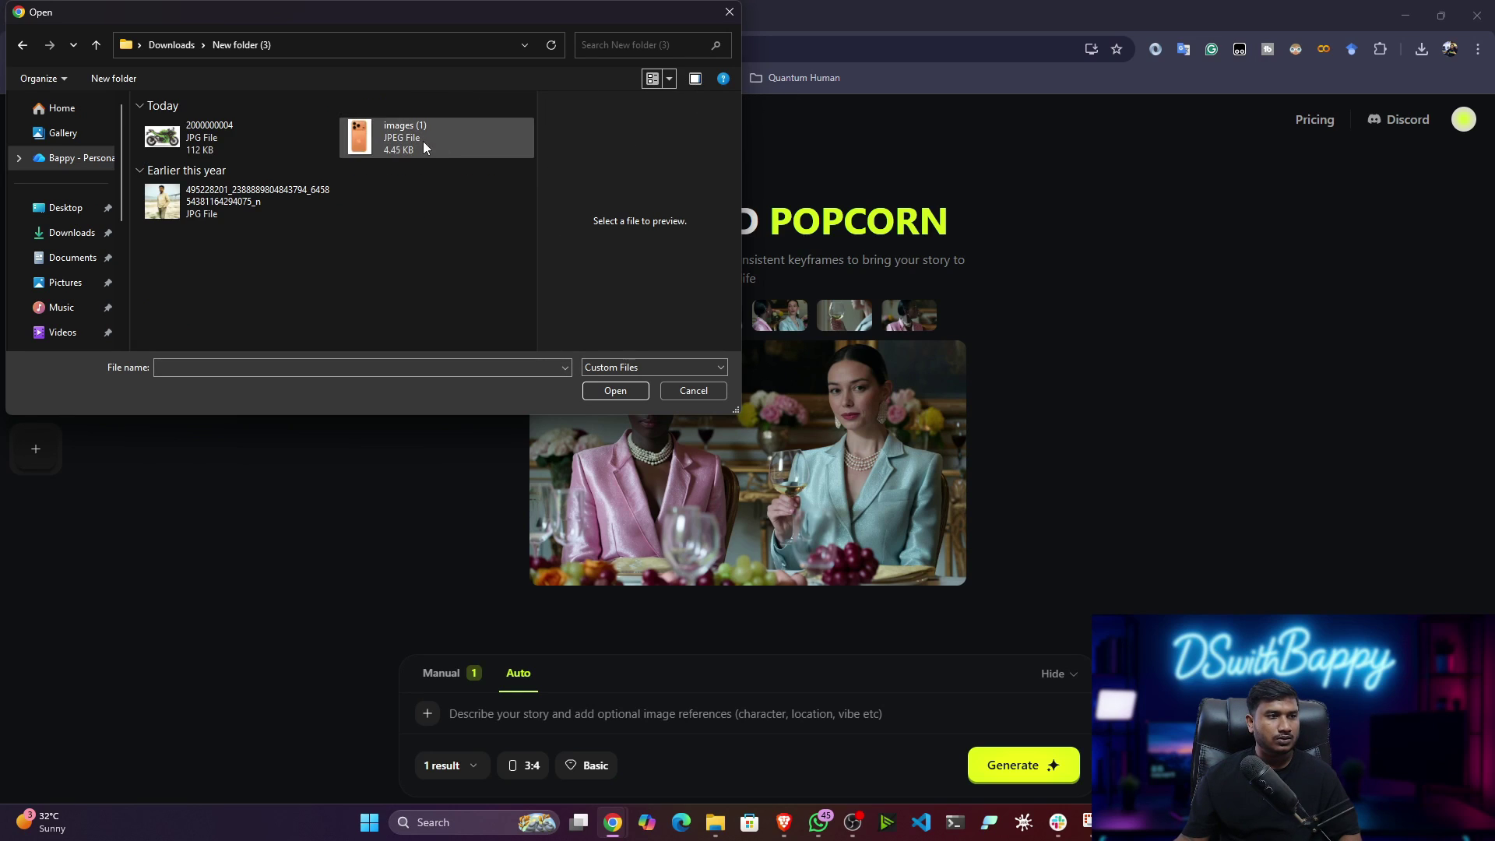
# Select the orange phone image and the man's photo, then upload both as references.
pyautogui.click(213, 218)
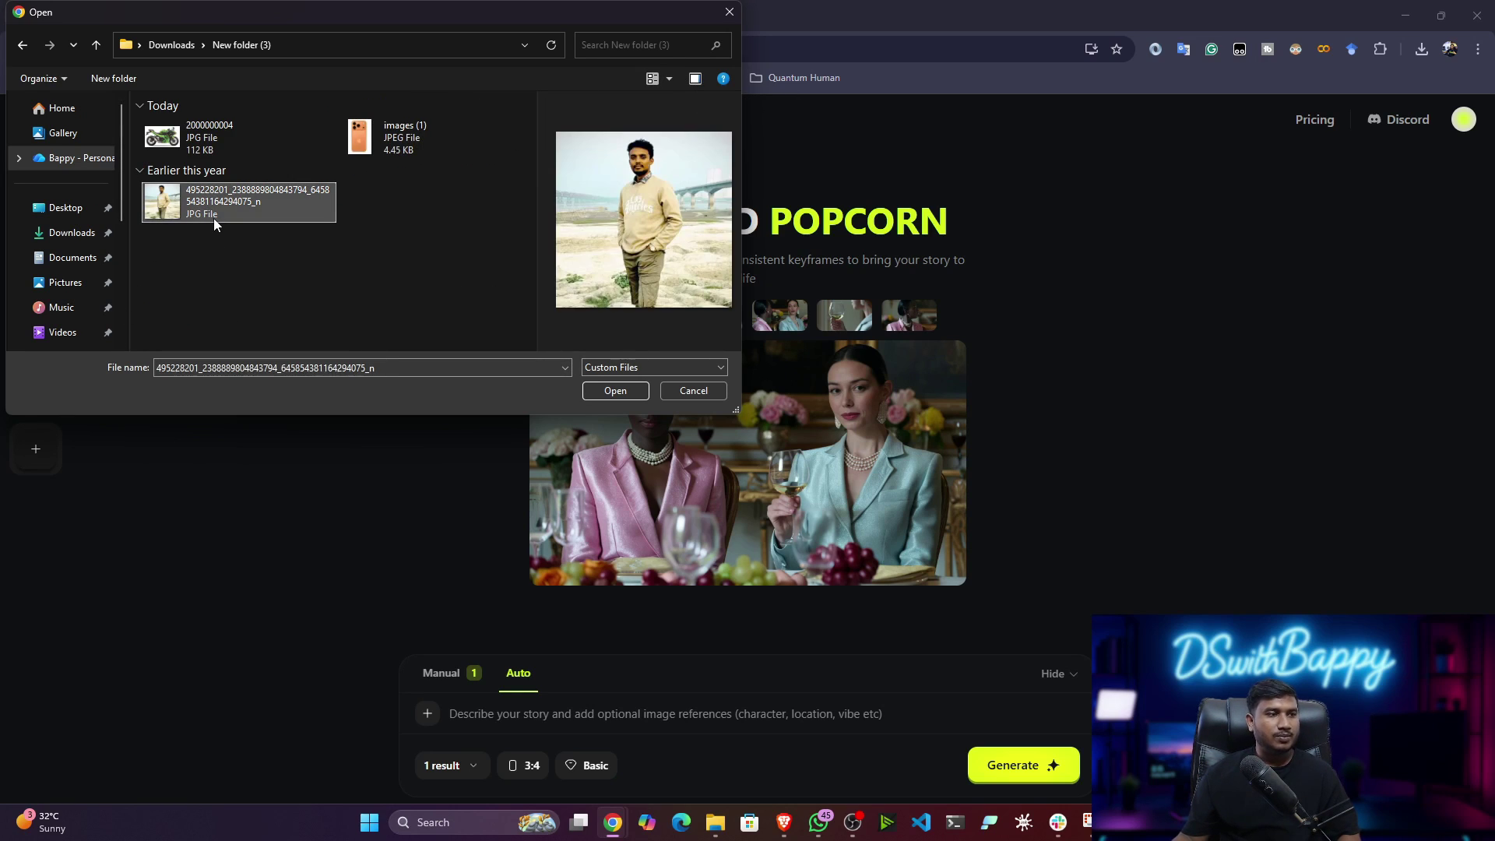
pyautogui.click(394, 148)
pyautogui.click(294, 138)
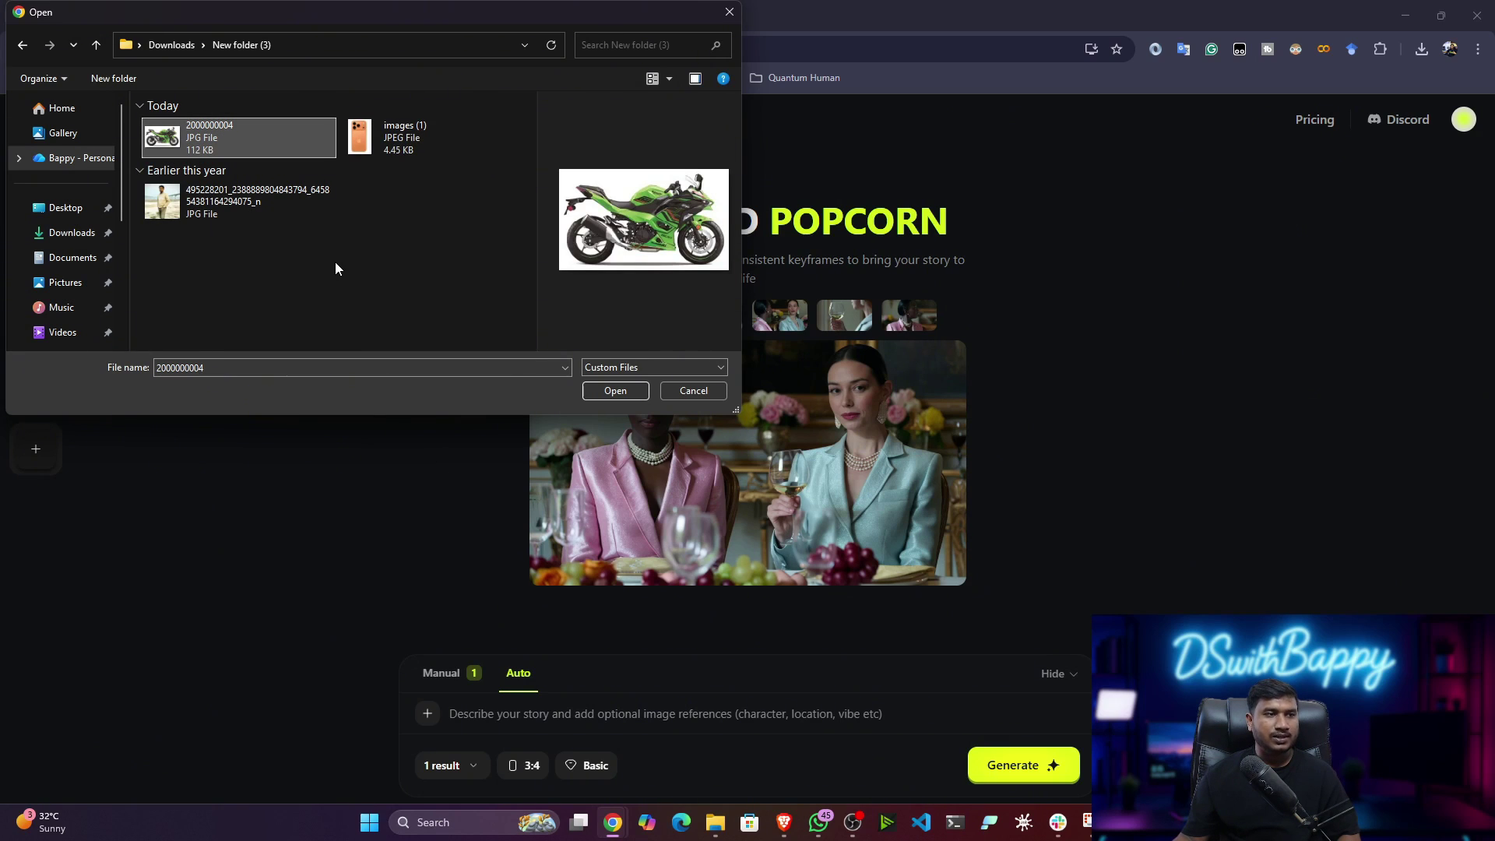
pyautogui.click(363, 144)
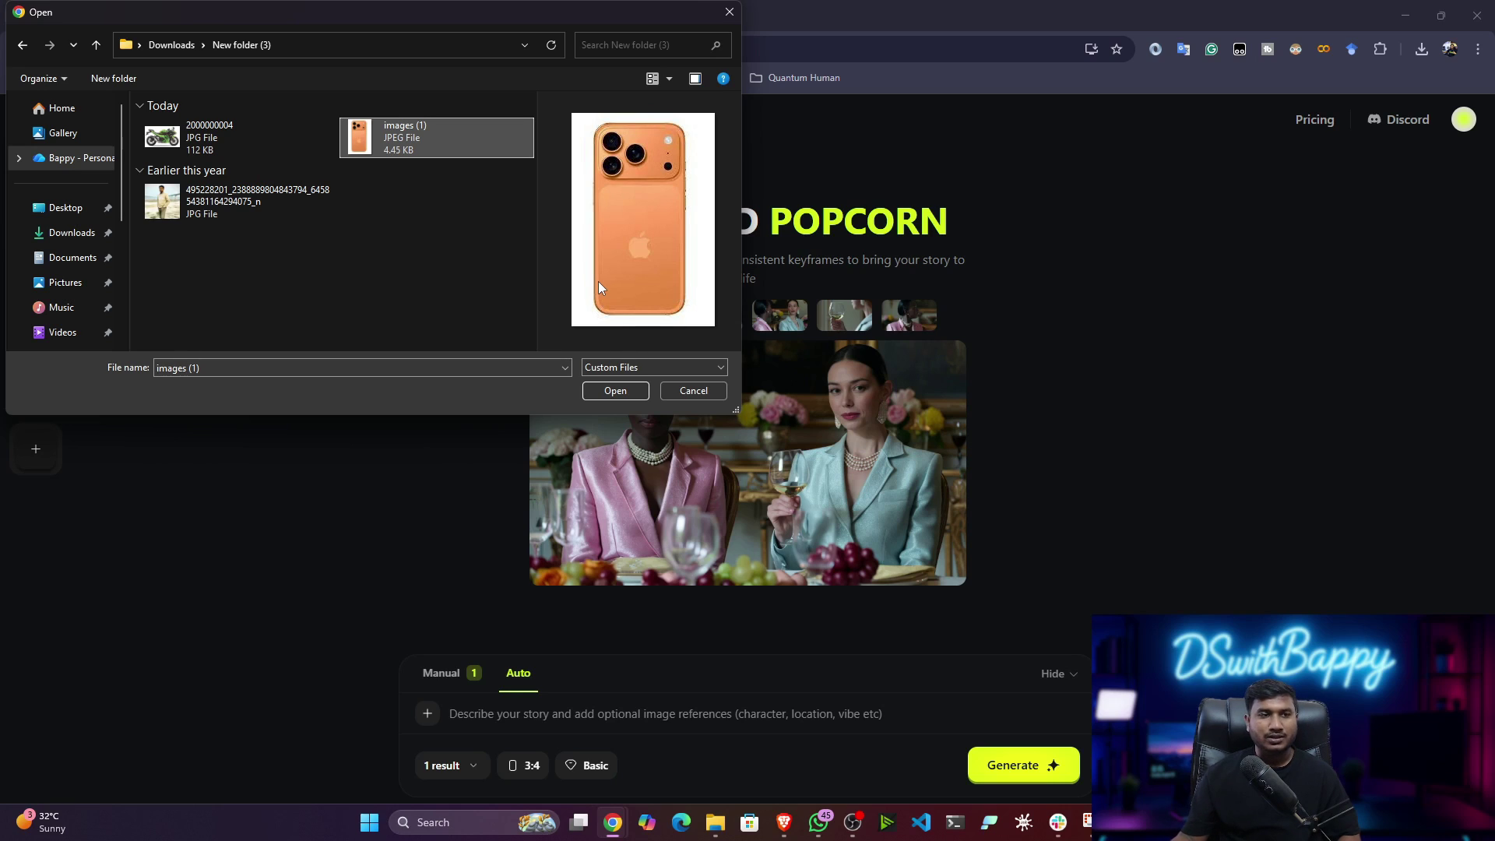
pyautogui.click(322, 262)
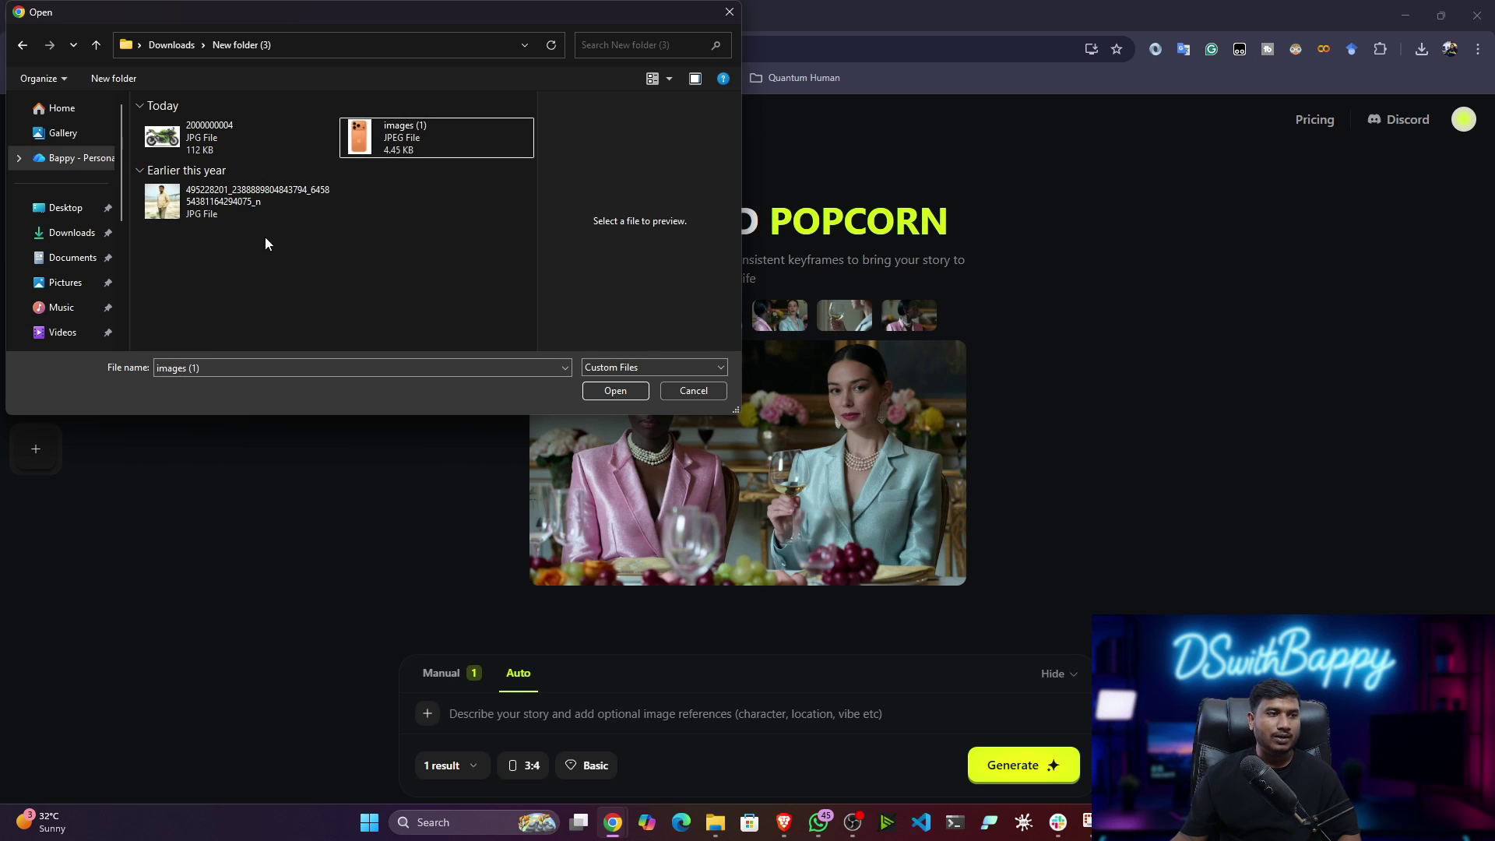
pyautogui.click(241, 204)
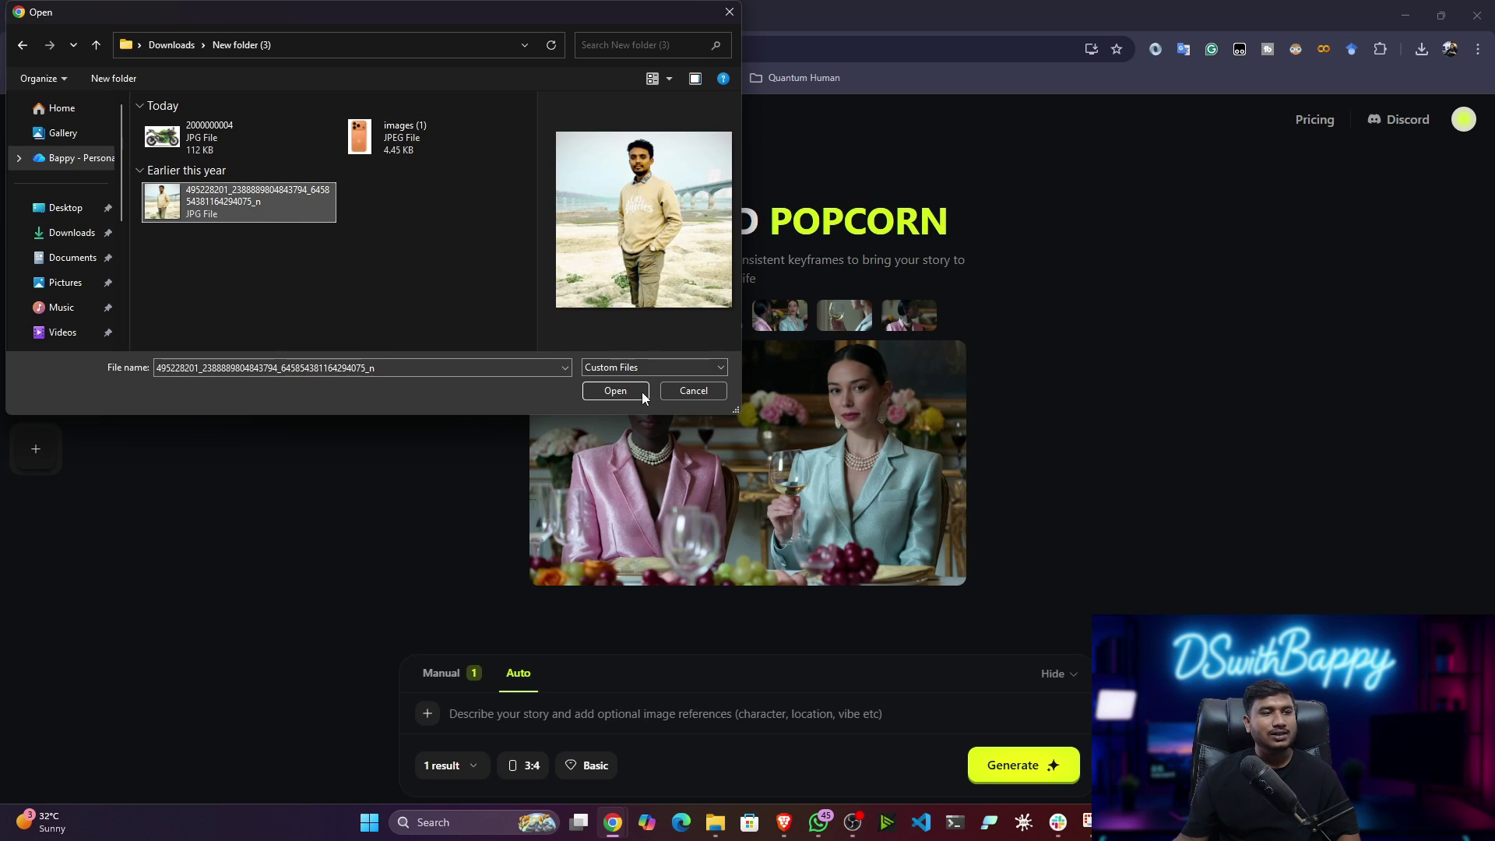
pyautogui.click(409, 135)
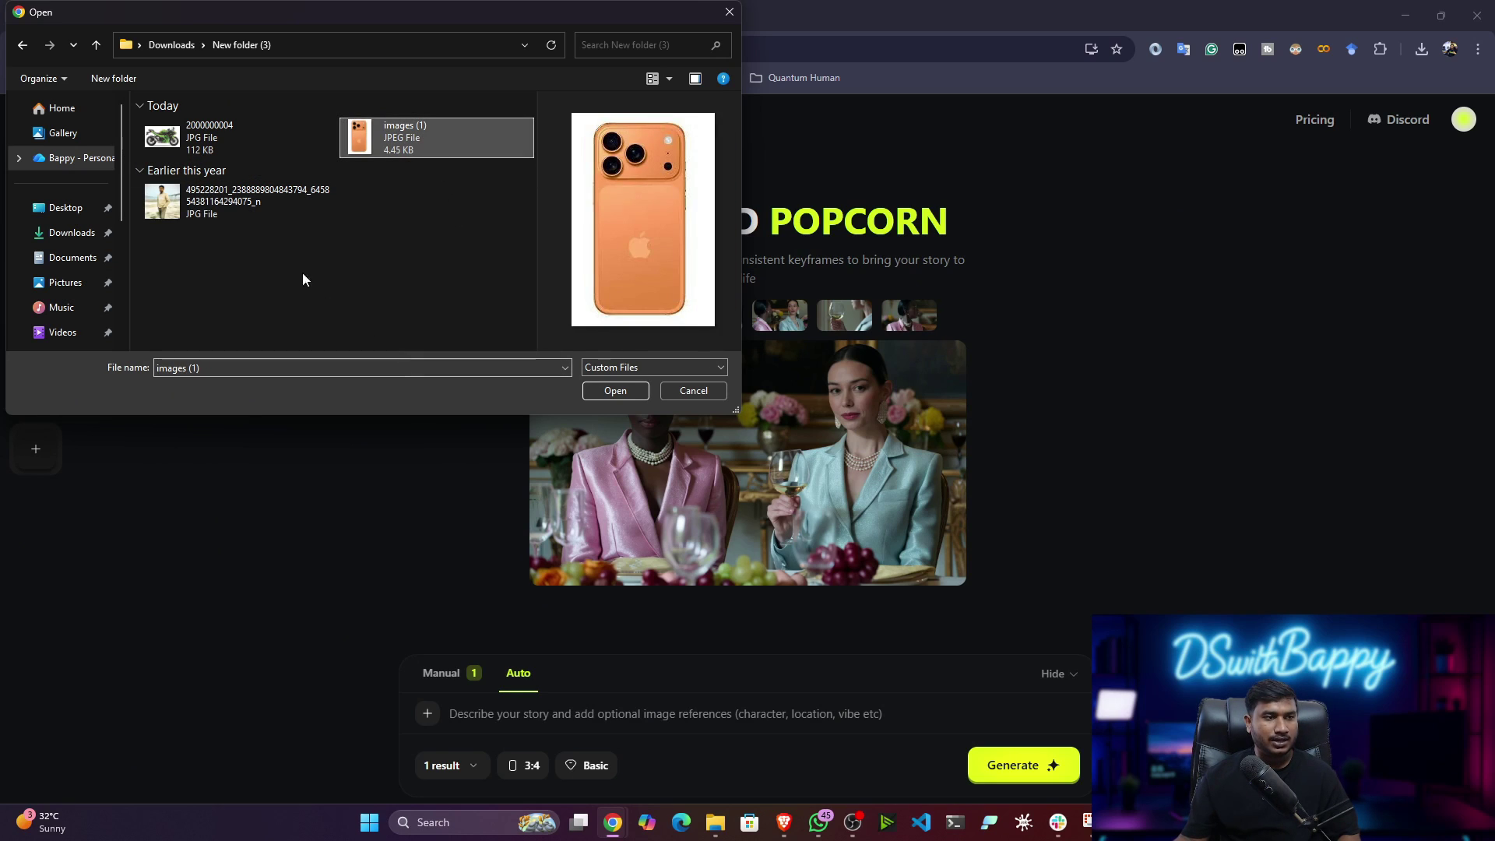
pyautogui.keyDown('ctrl'); pyautogui.click(232, 209); pyautogui.keyUp('ctrl')
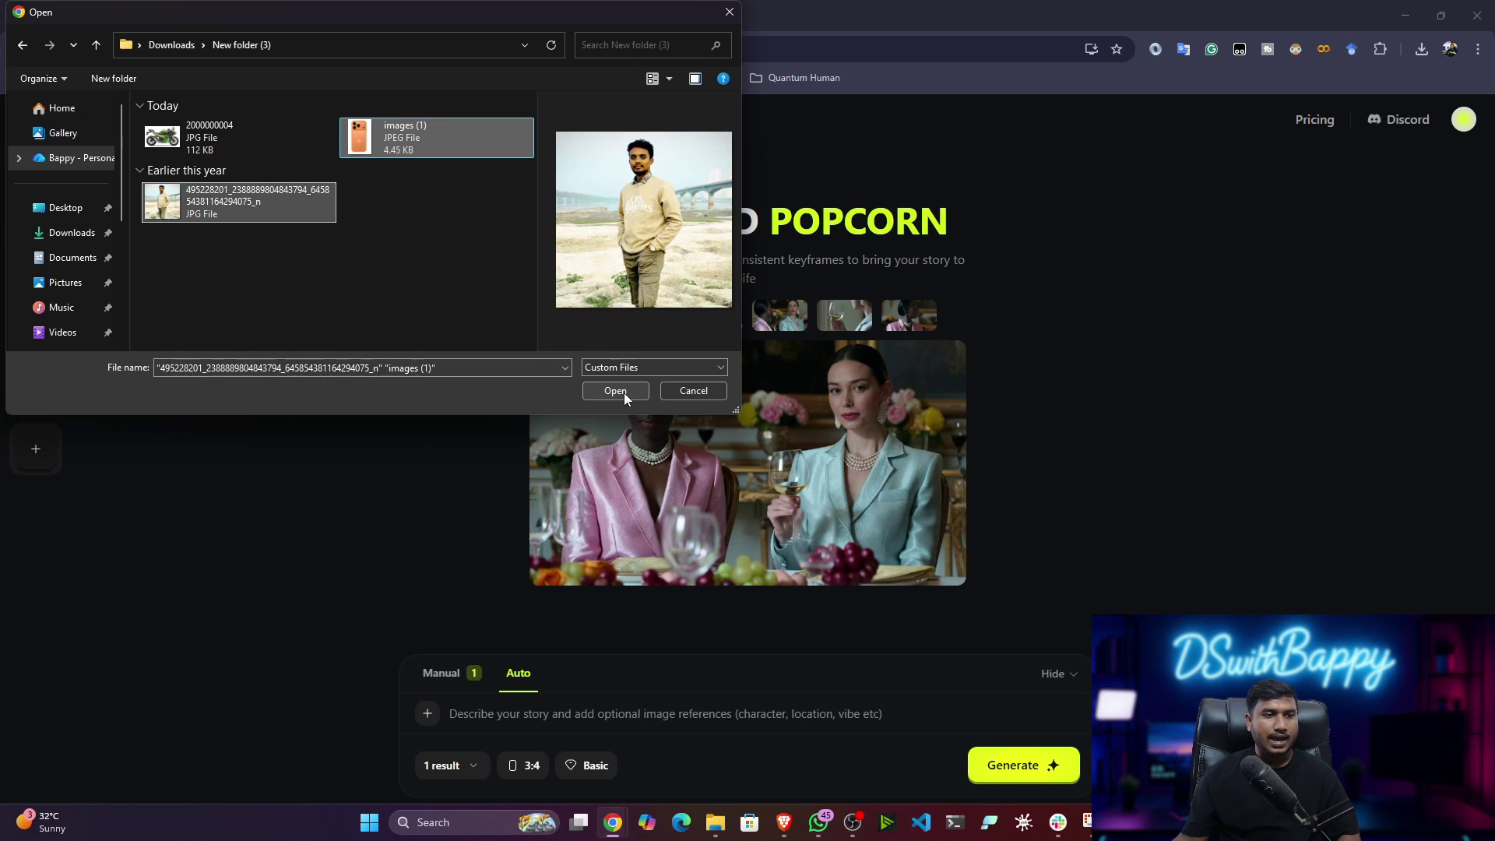
pyautogui.click(615, 391)
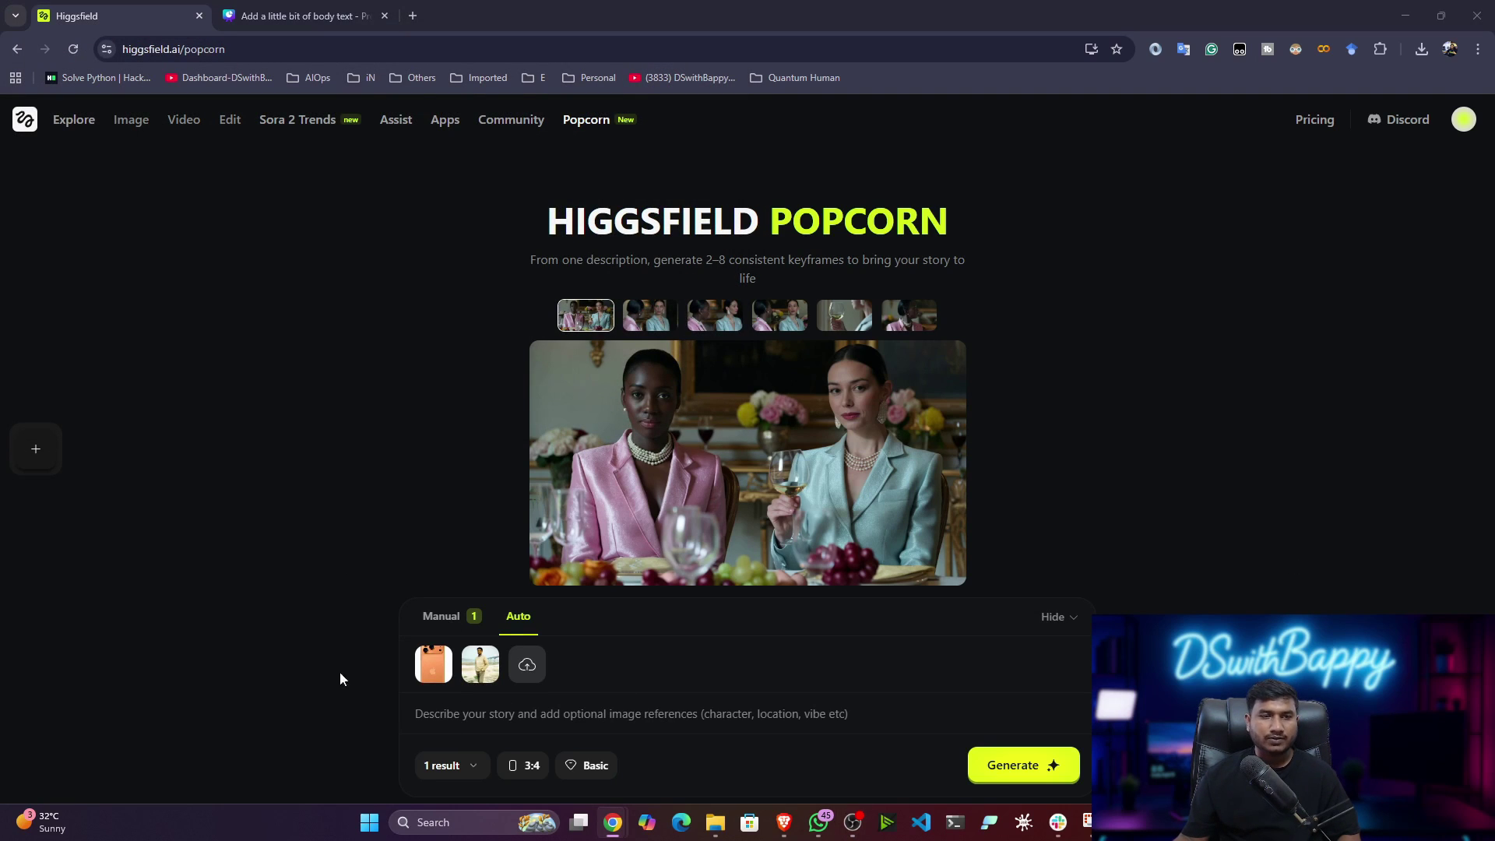
# Enter the story description 'a person with an object from the first image walks through NYC'.
pyautogui.click(513, 716)
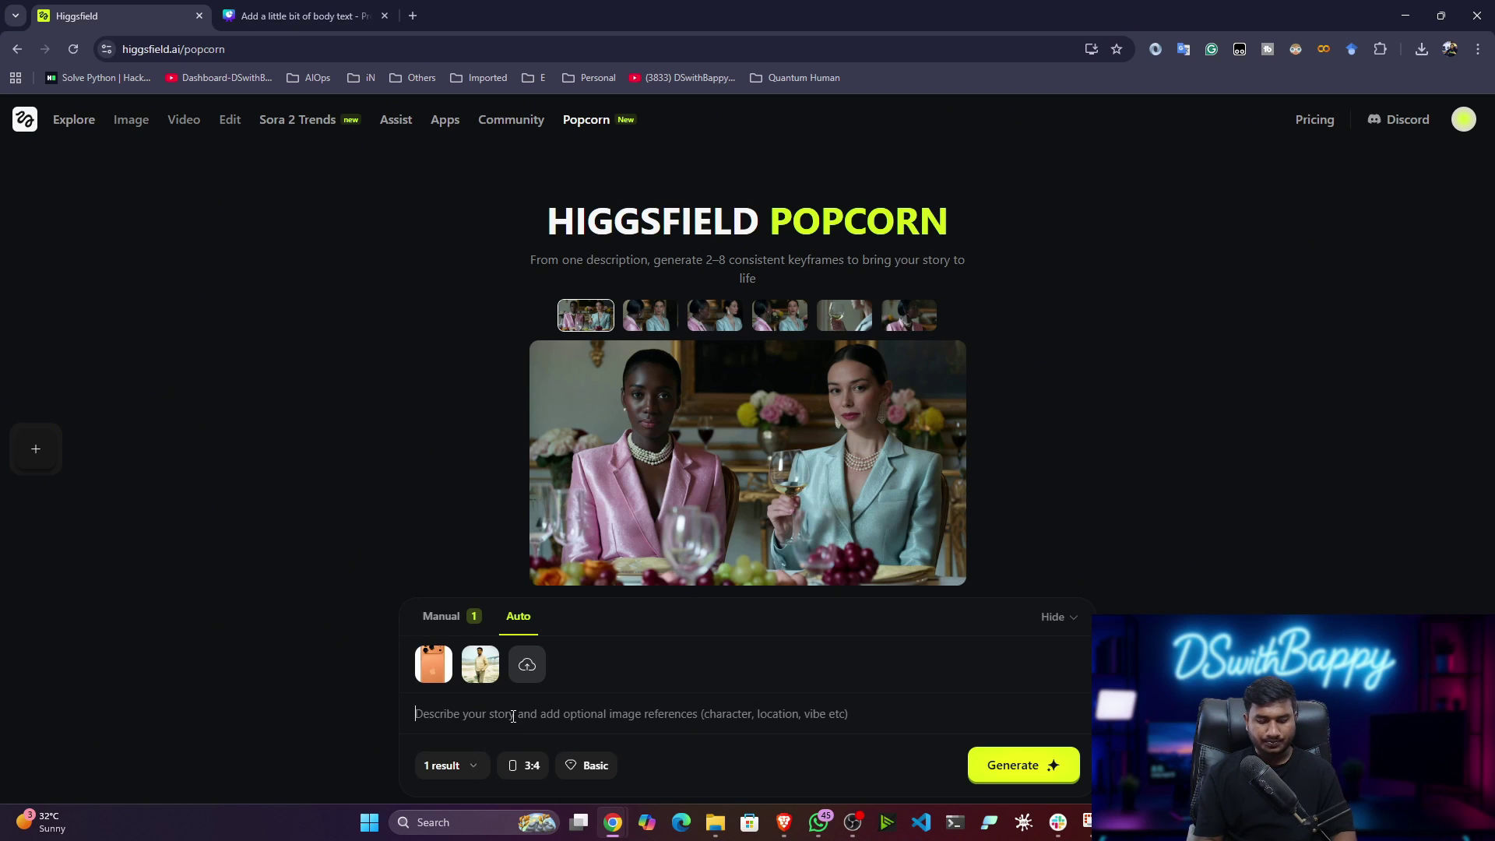
pyautogui.write('a person')
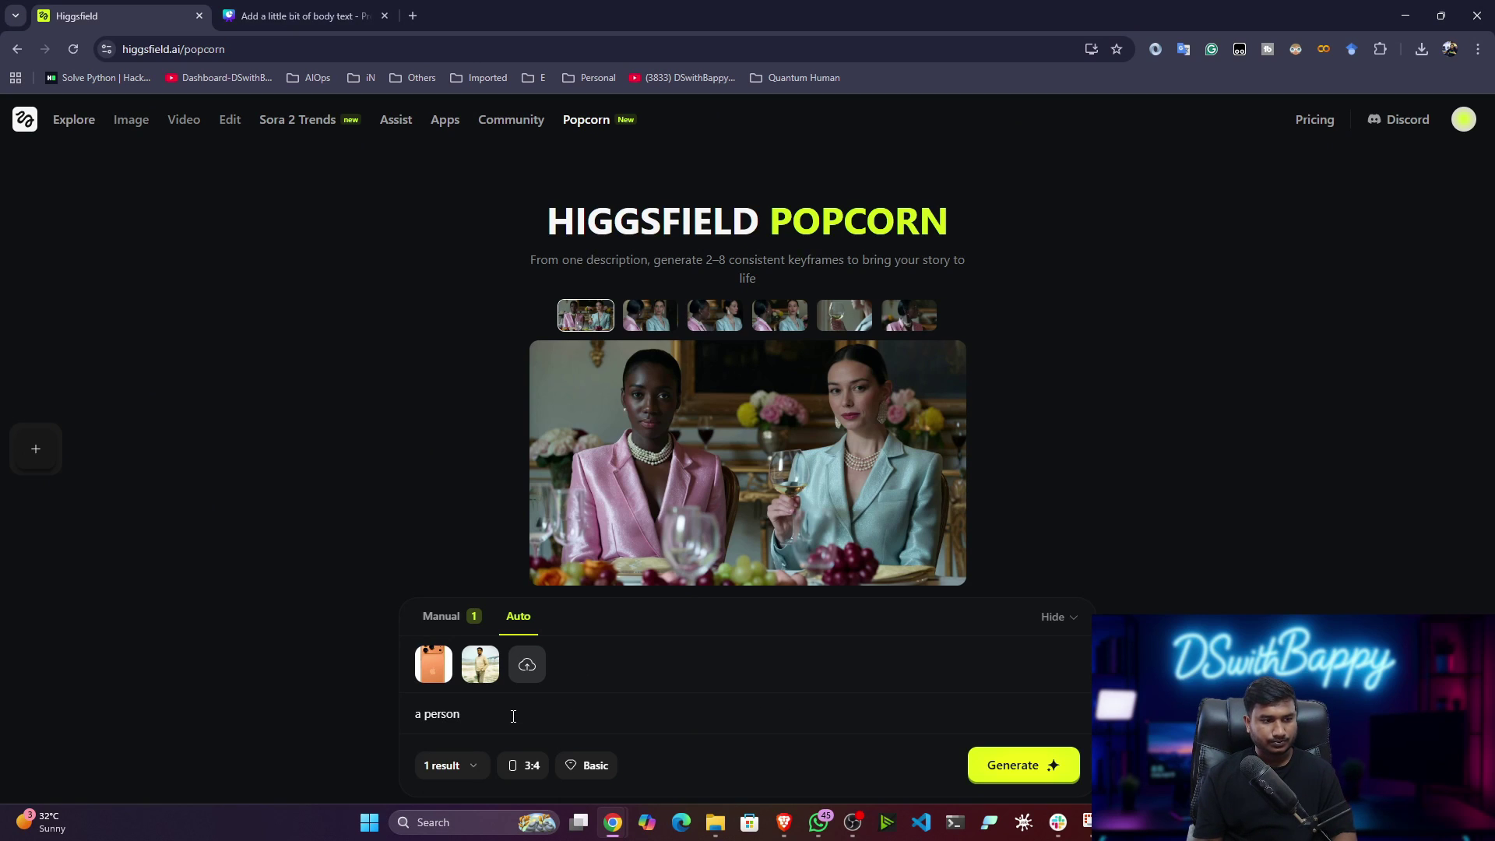
pyautogui.write(' wi')
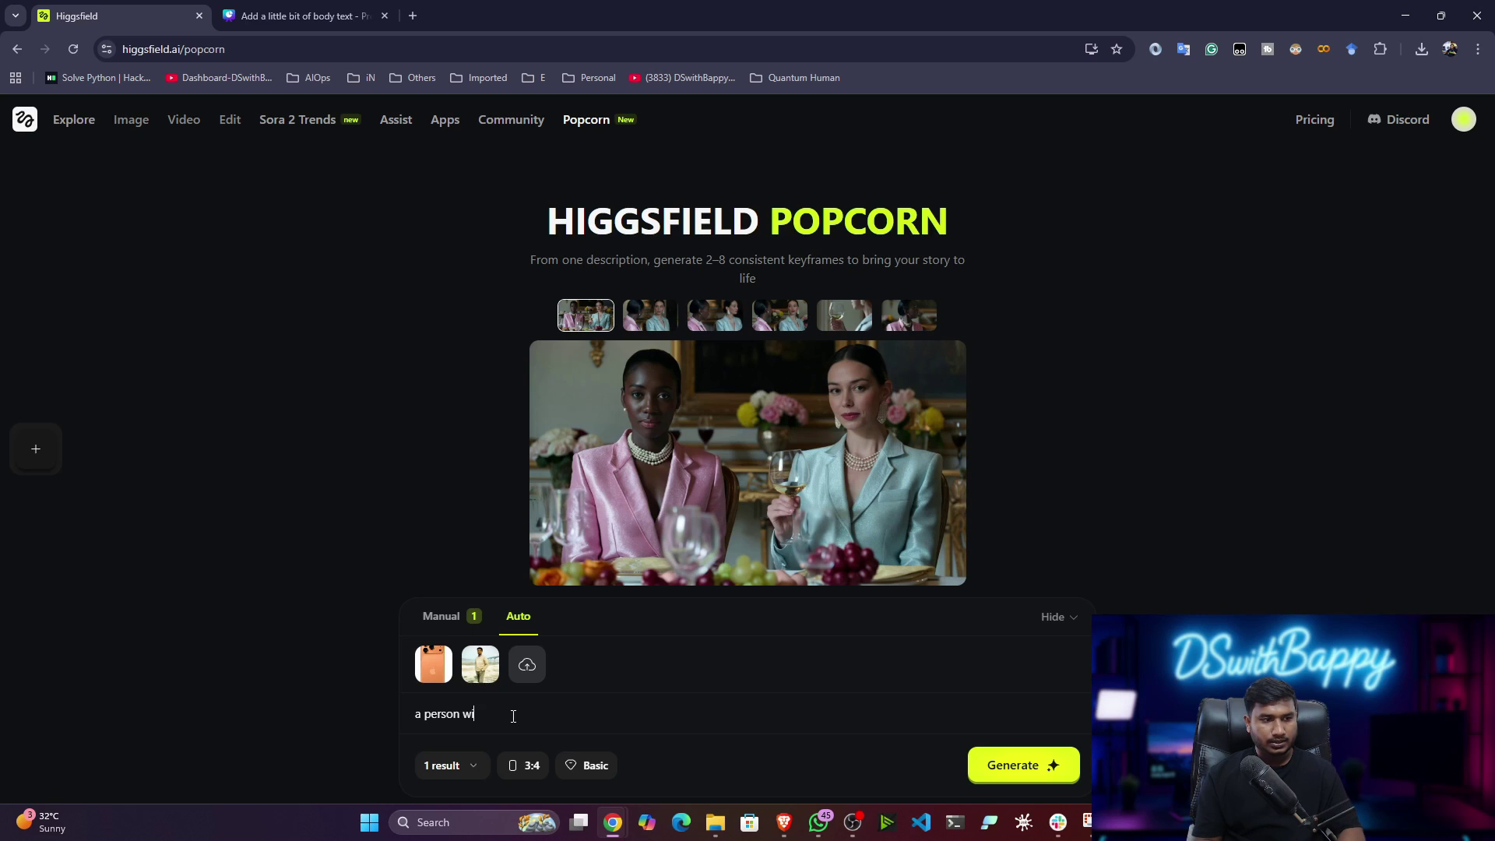
pyautogui.write('th a')
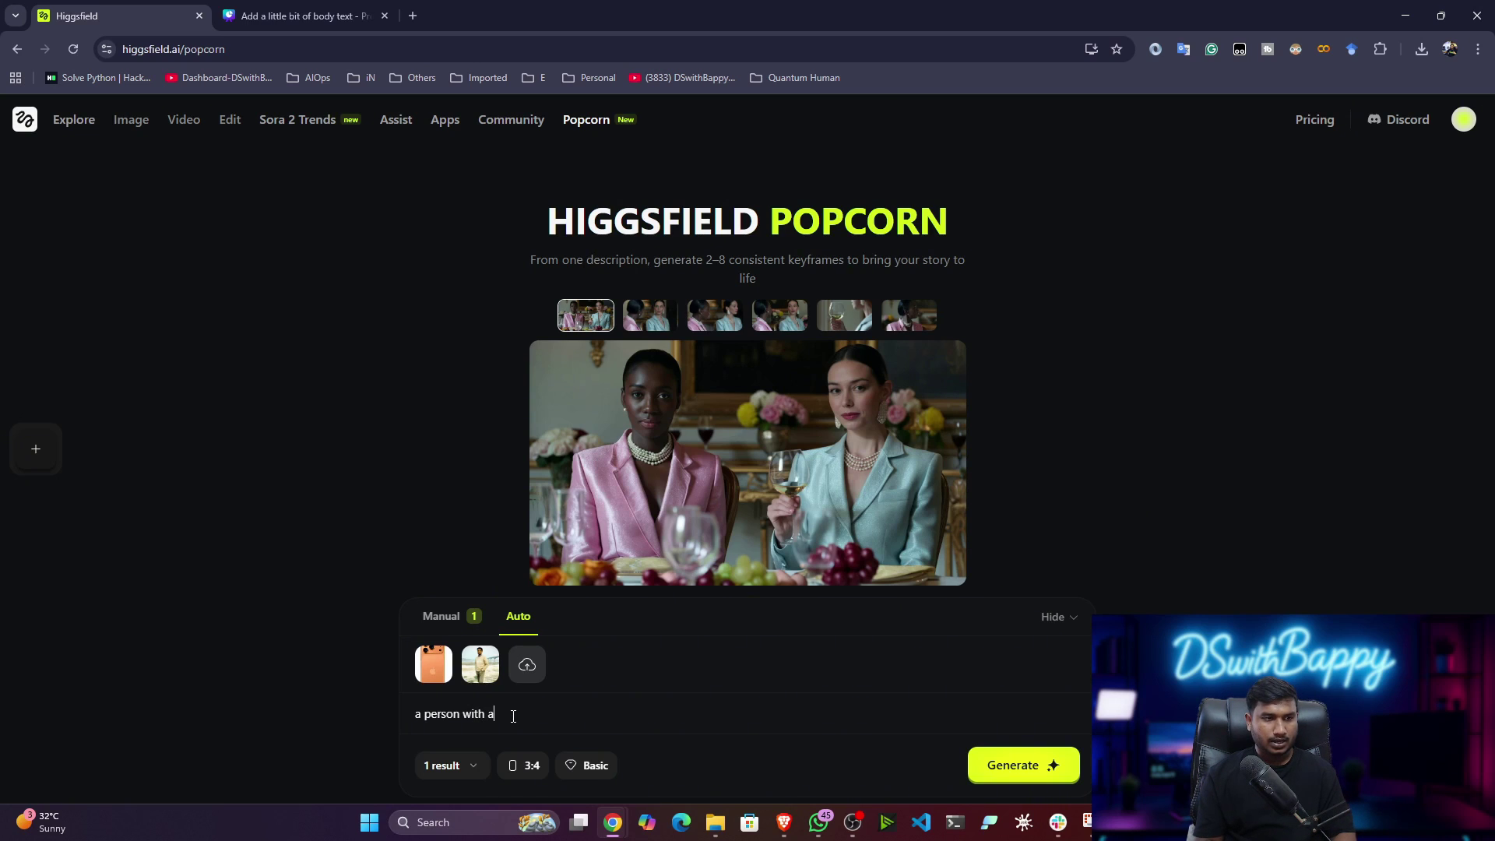
pyautogui.write('n object')
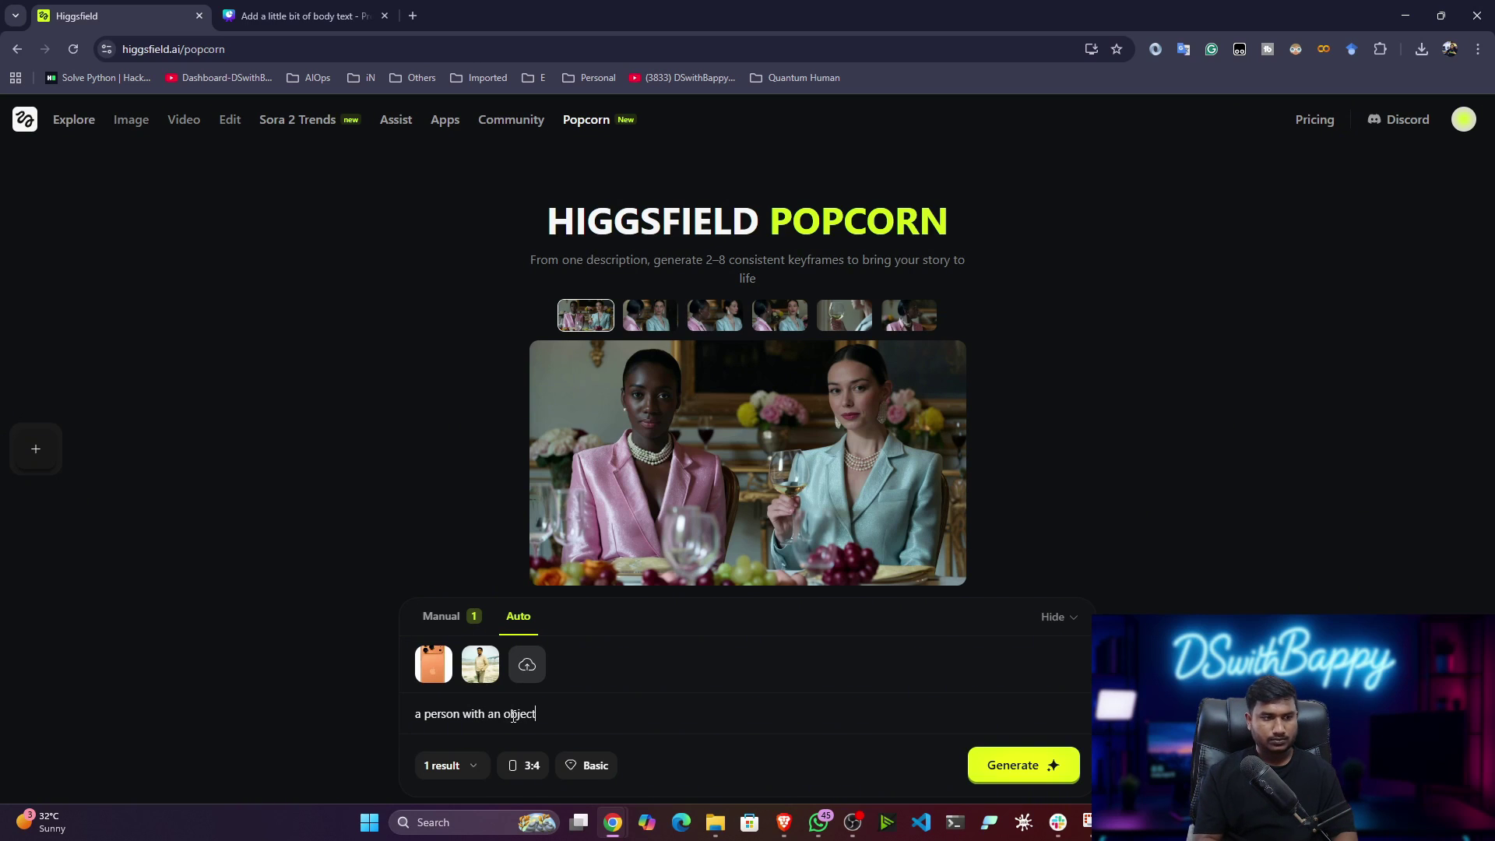
pyautogui.write(' from ')
pyautogui.write('the')
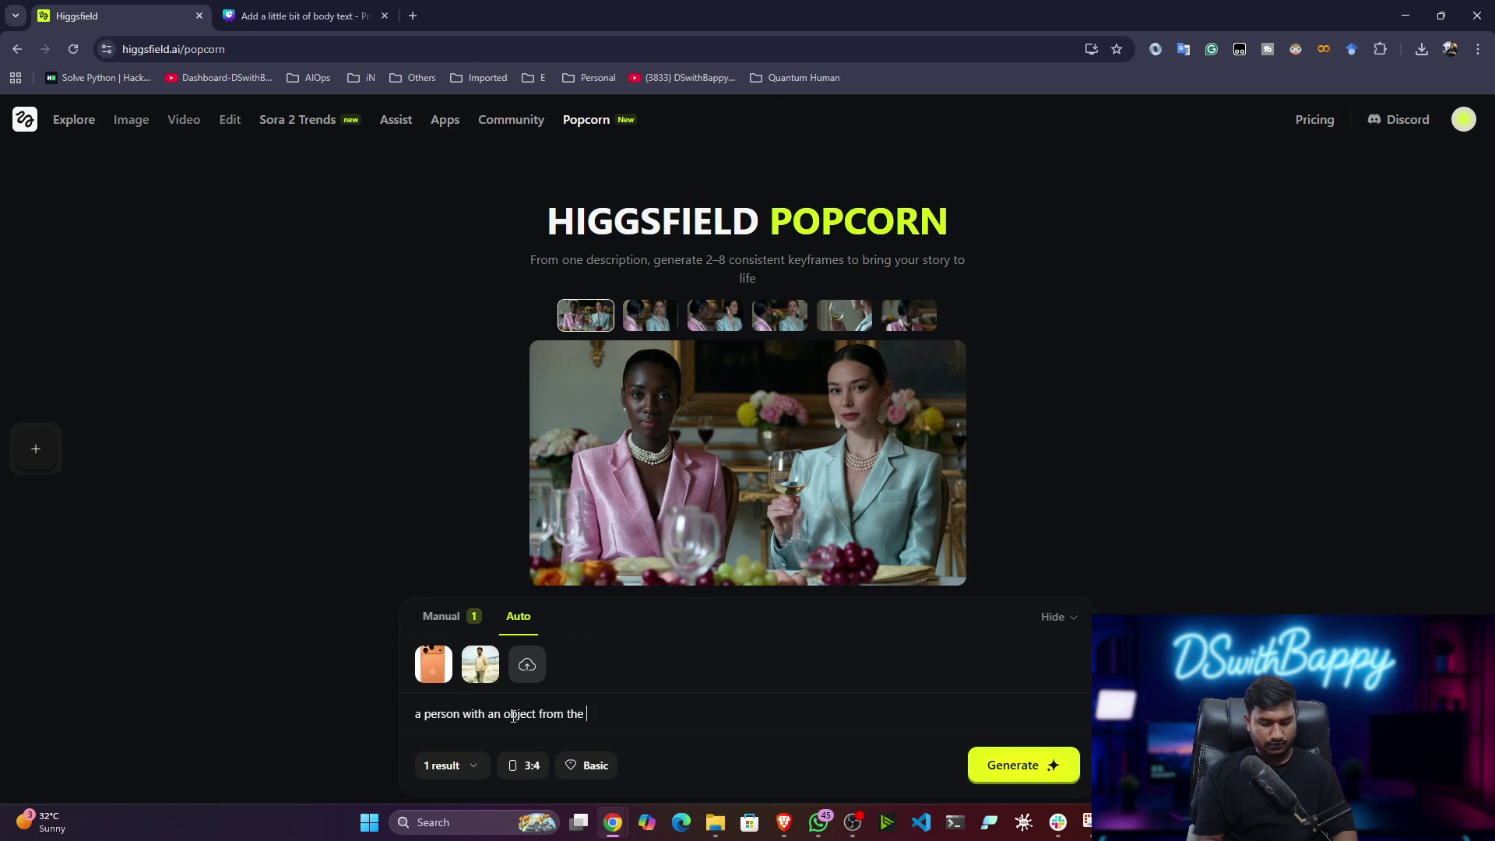
pyautogui.write('first')
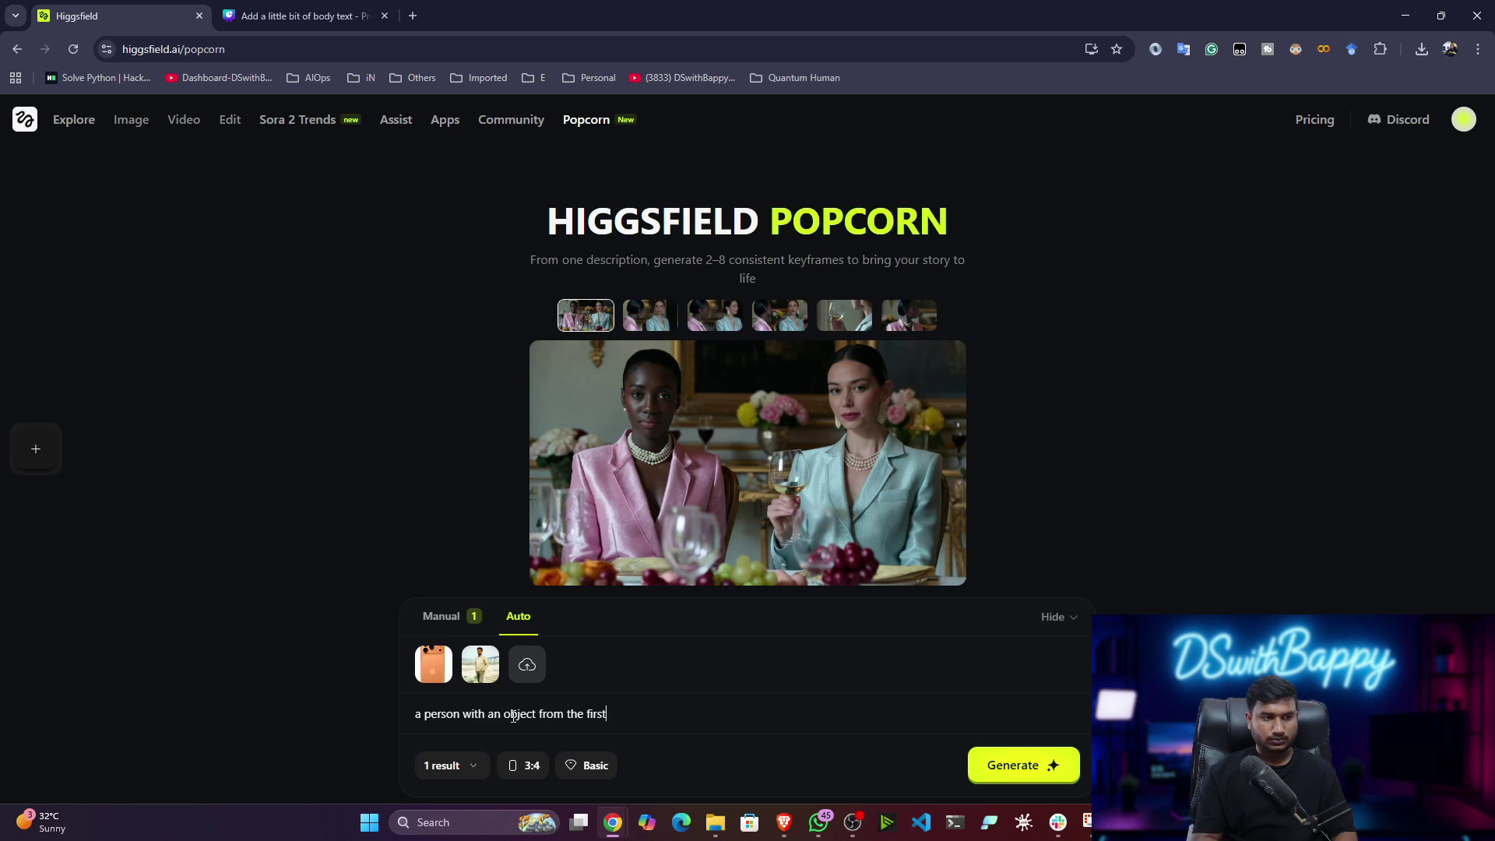
pyautogui.write(' image')
pyautogui.write(' w')
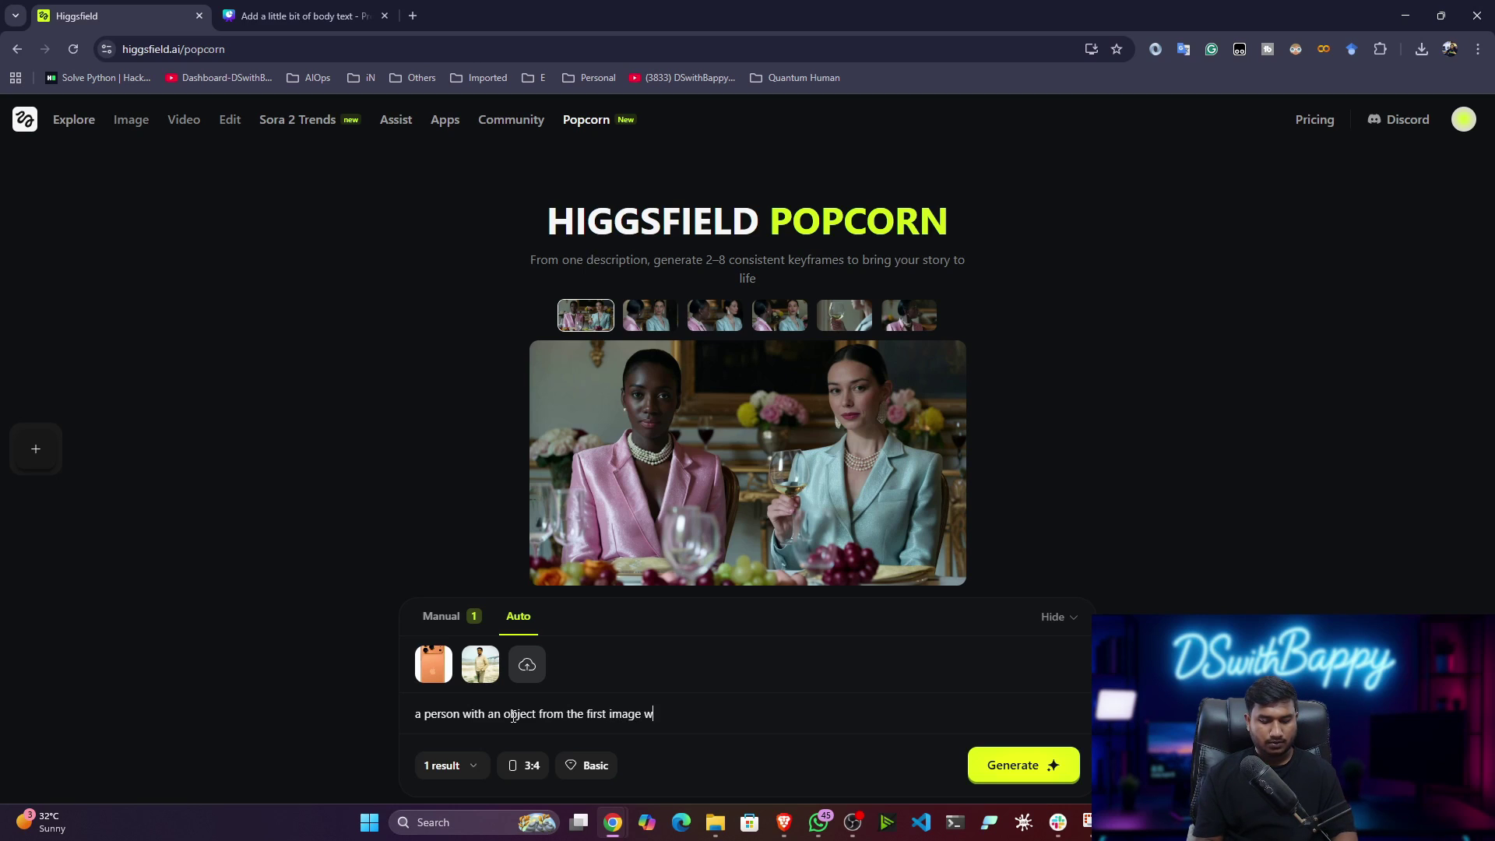
pyautogui.write('alks')
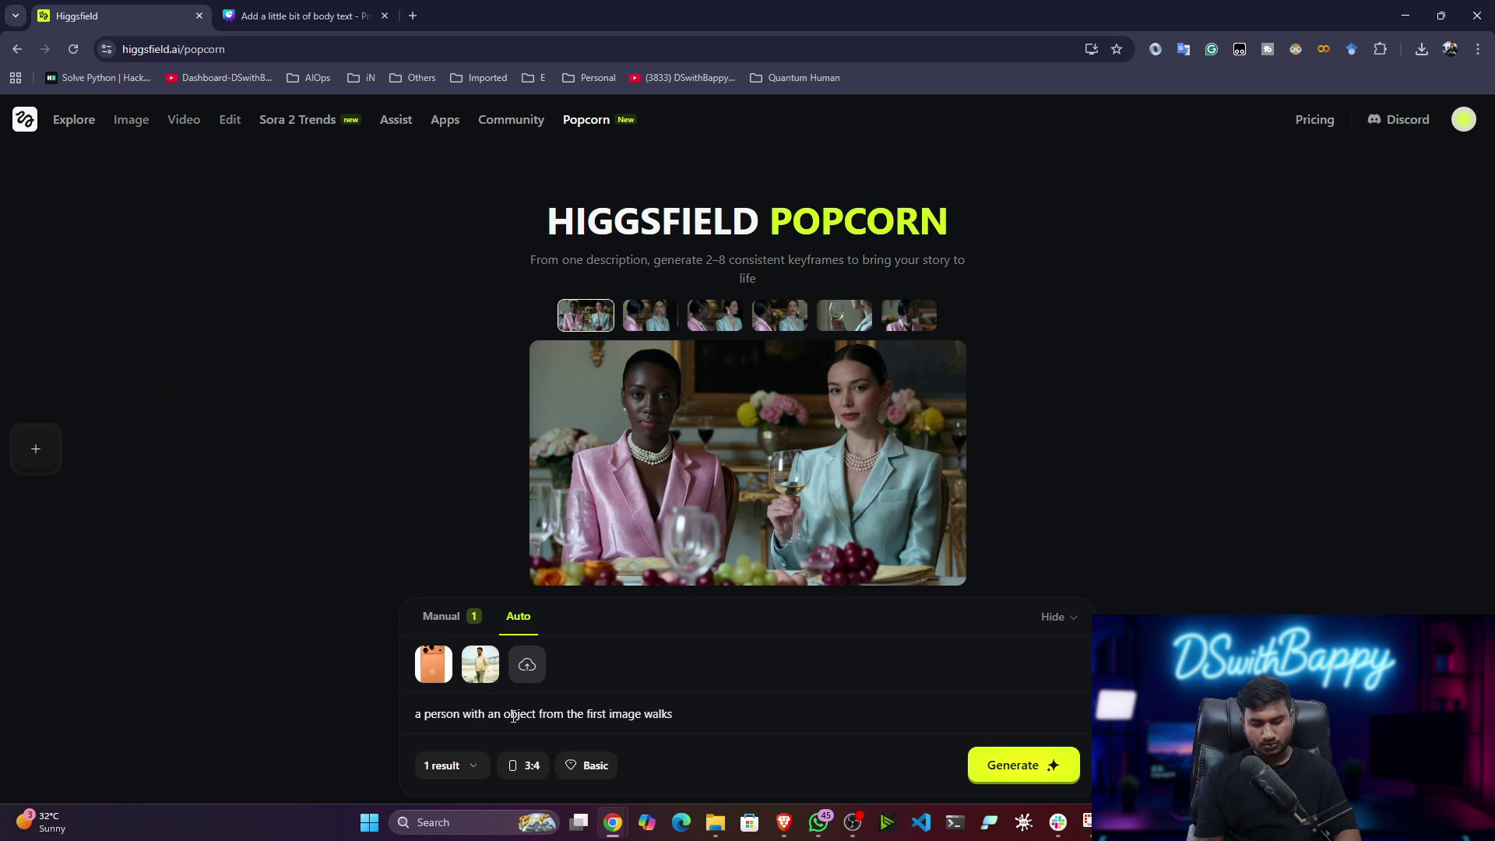
pyautogui.write(' thr')
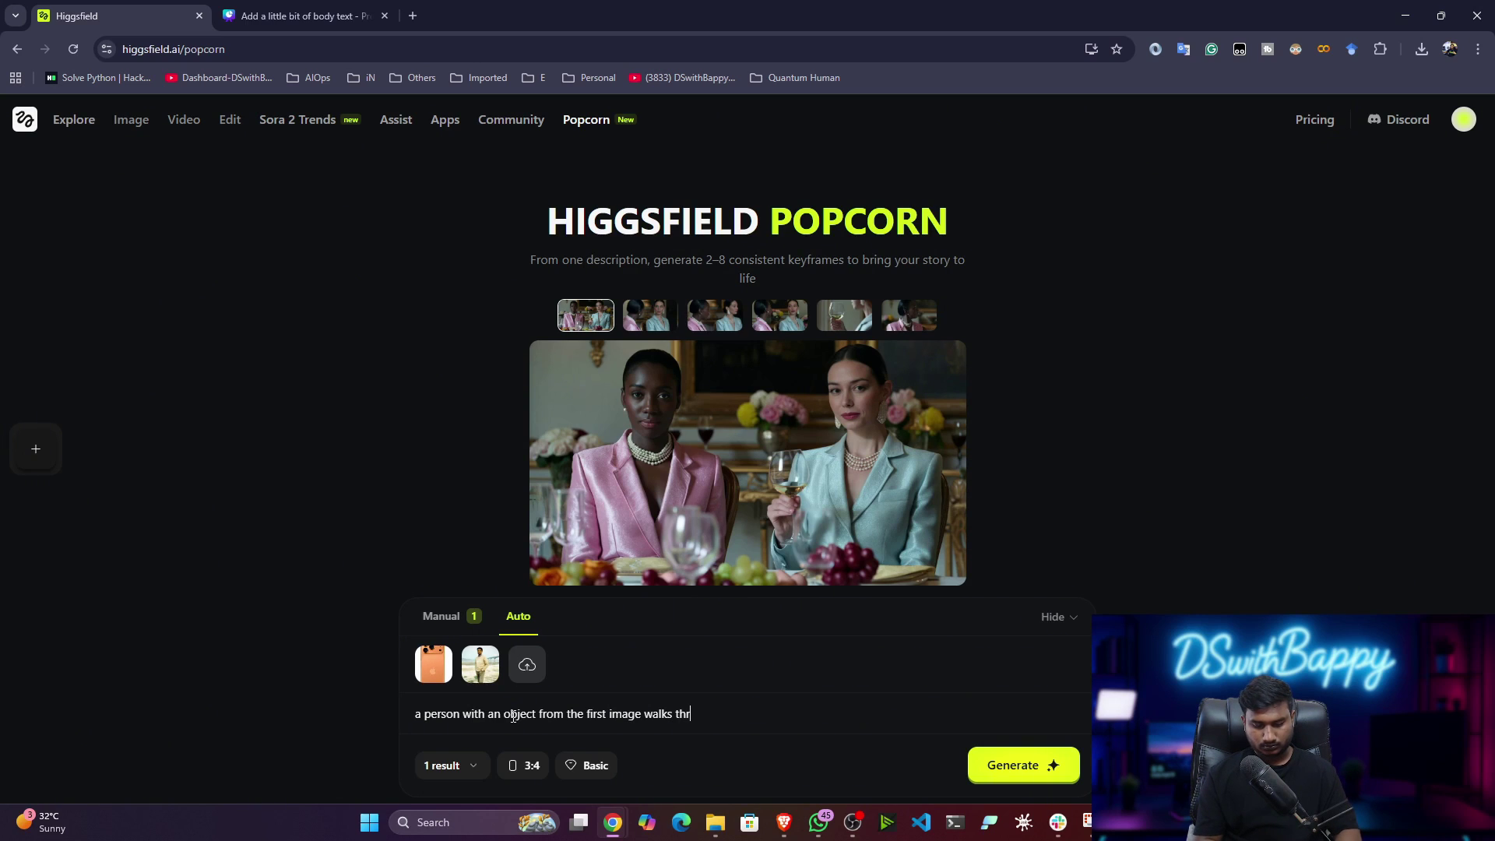
pyautogui.write('oi')
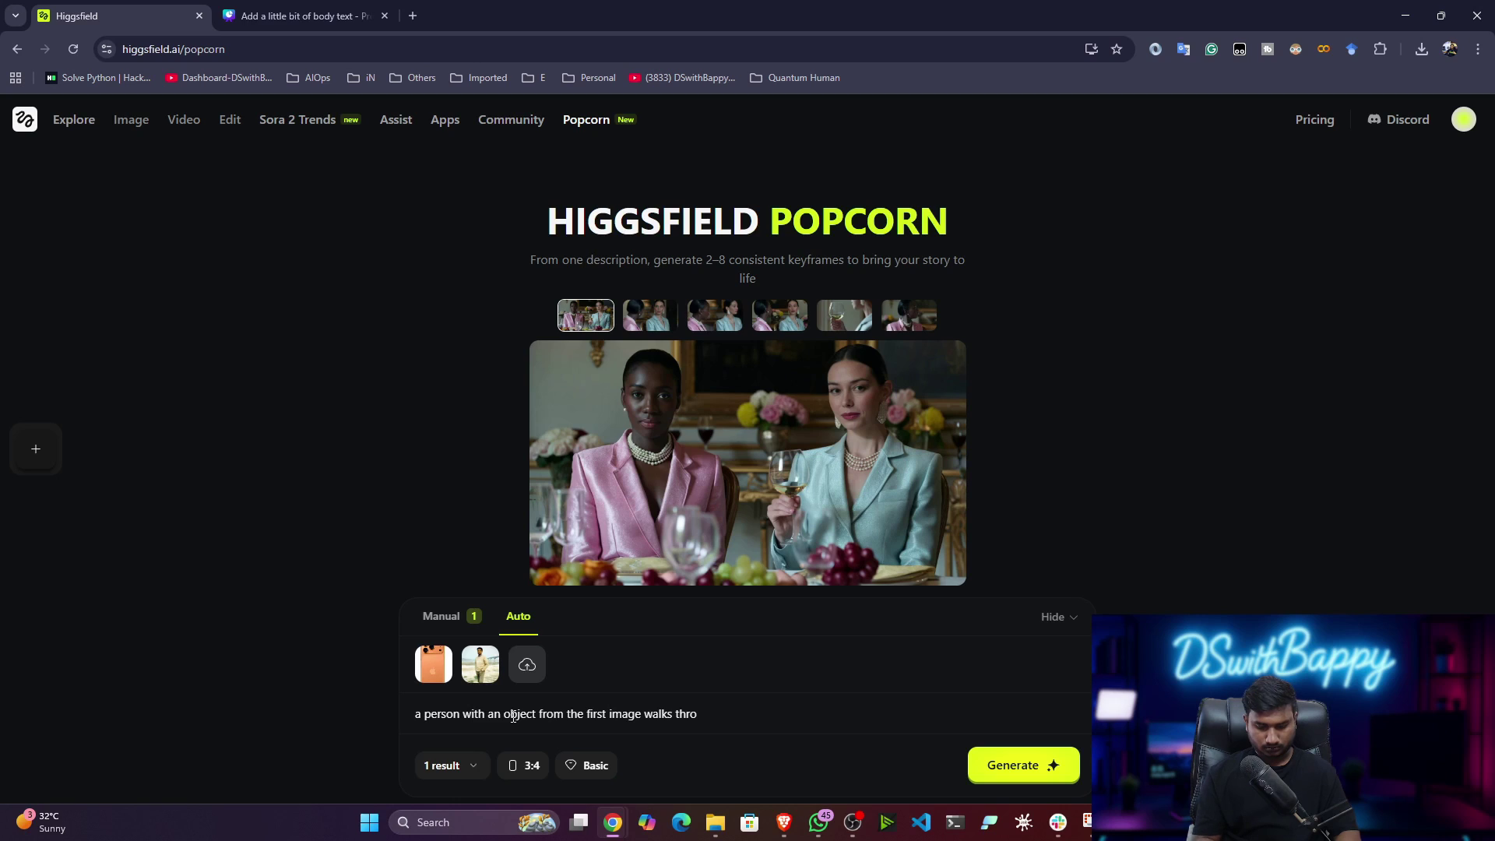
pyautogui.write('ugh')
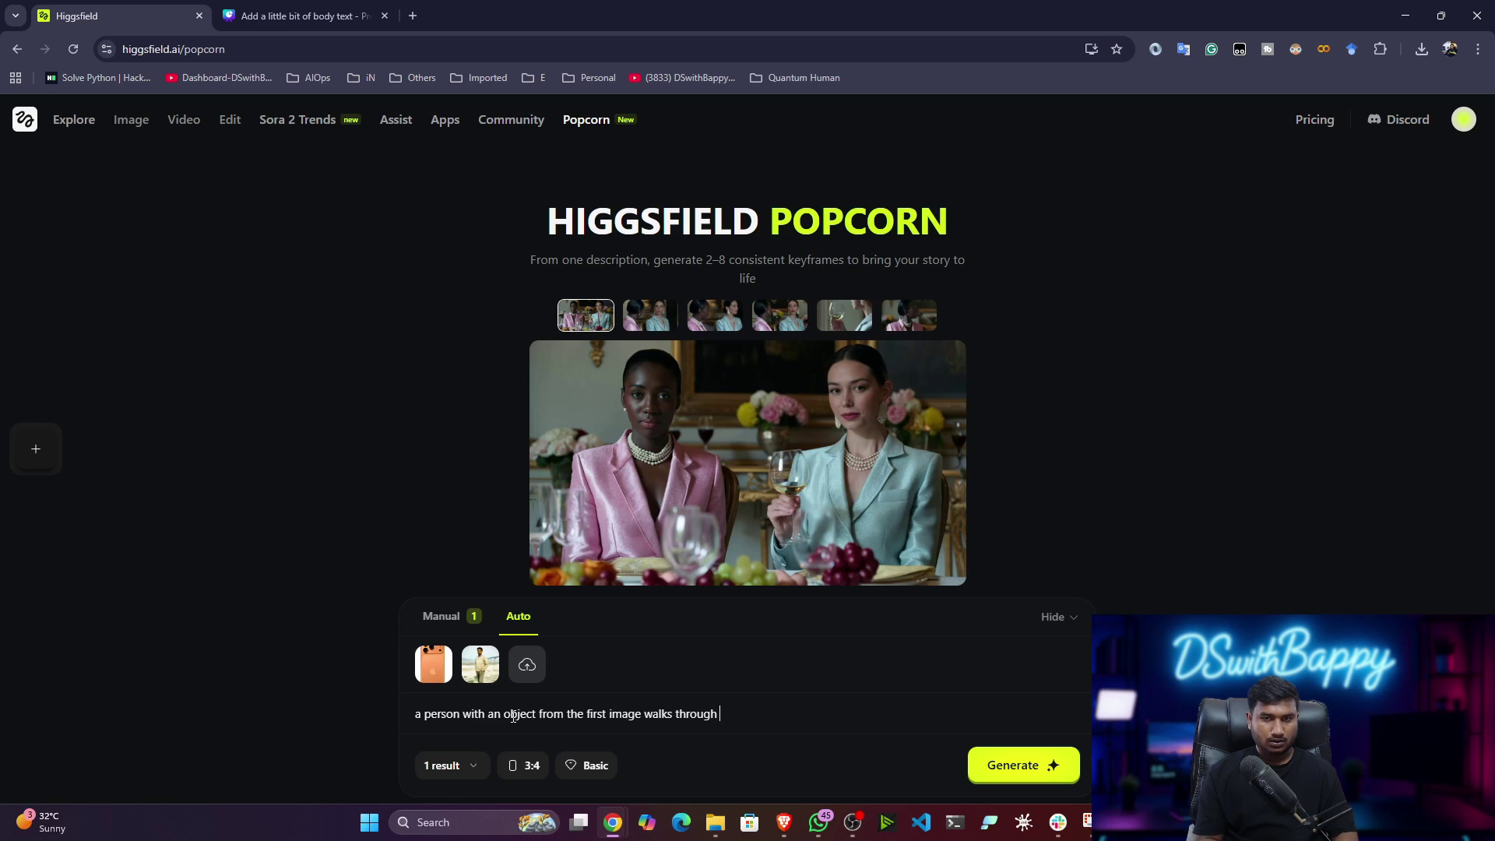
pyautogui.write(' N')
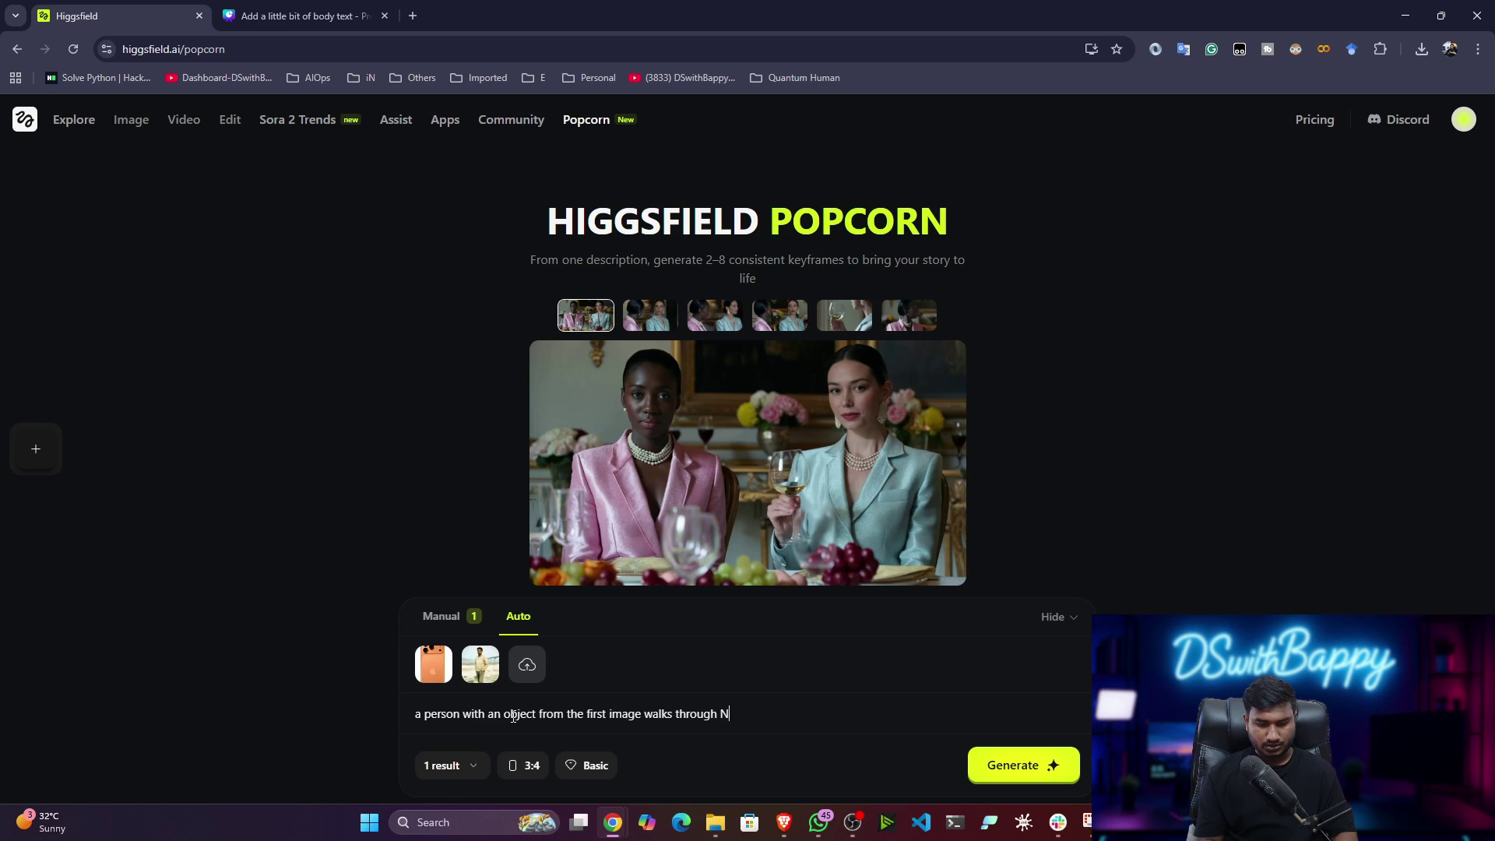
pyautogui.write('YC')
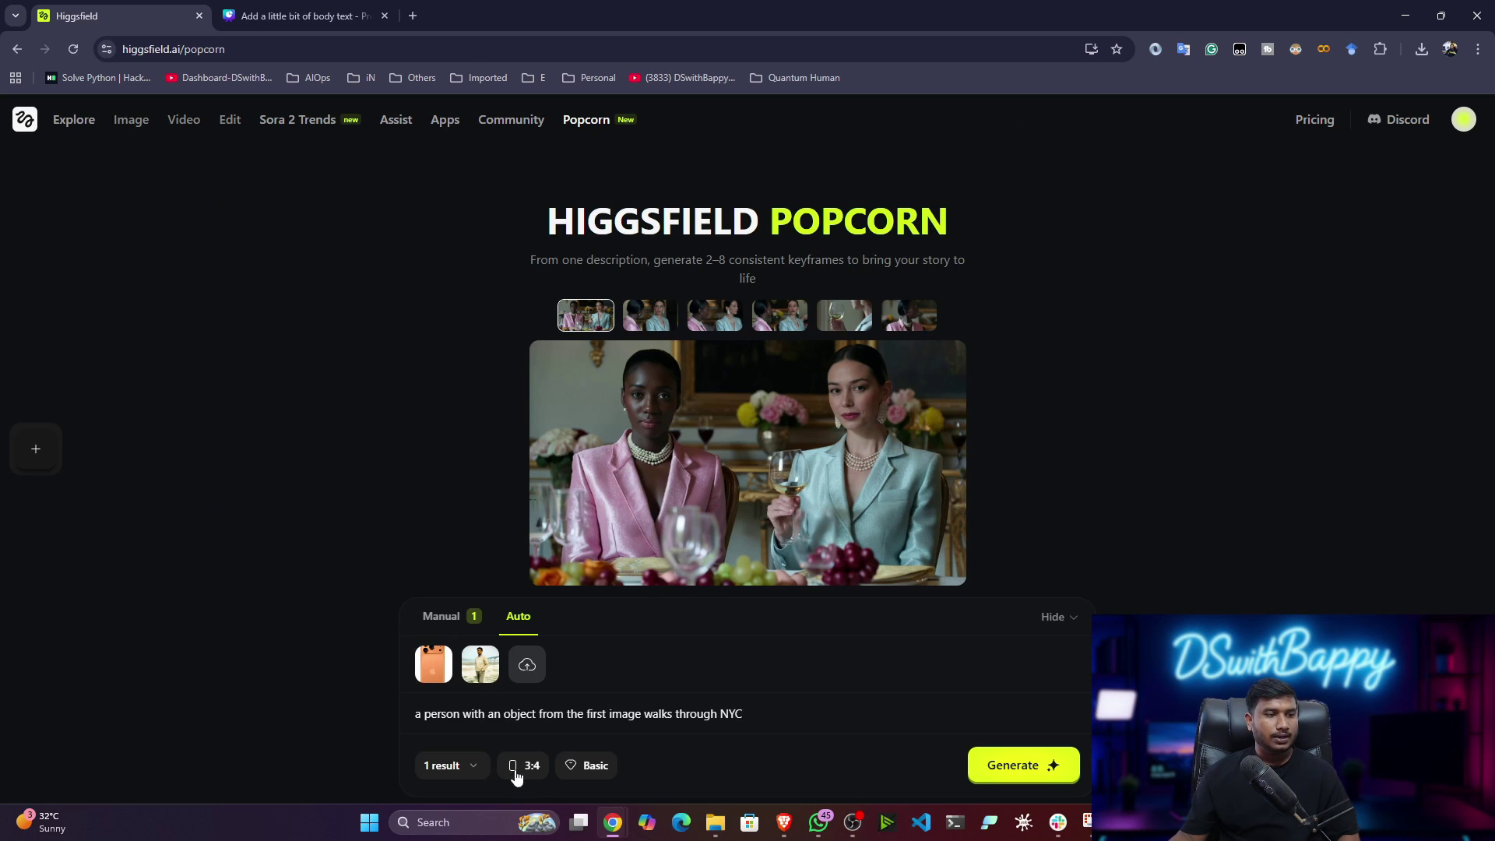
pyautogui.click(470, 773)
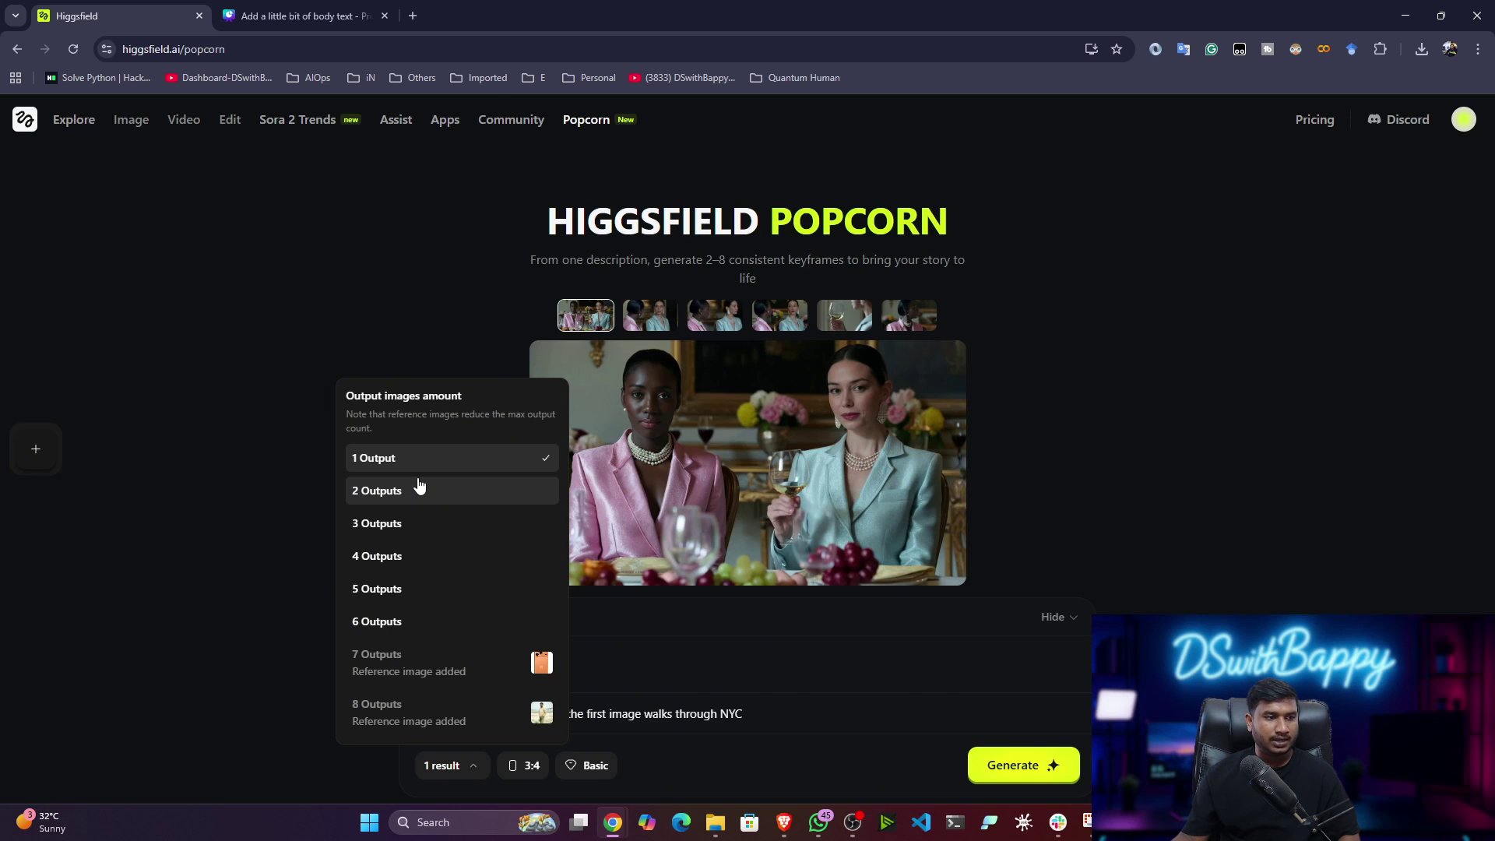
pyautogui.click(387, 523)
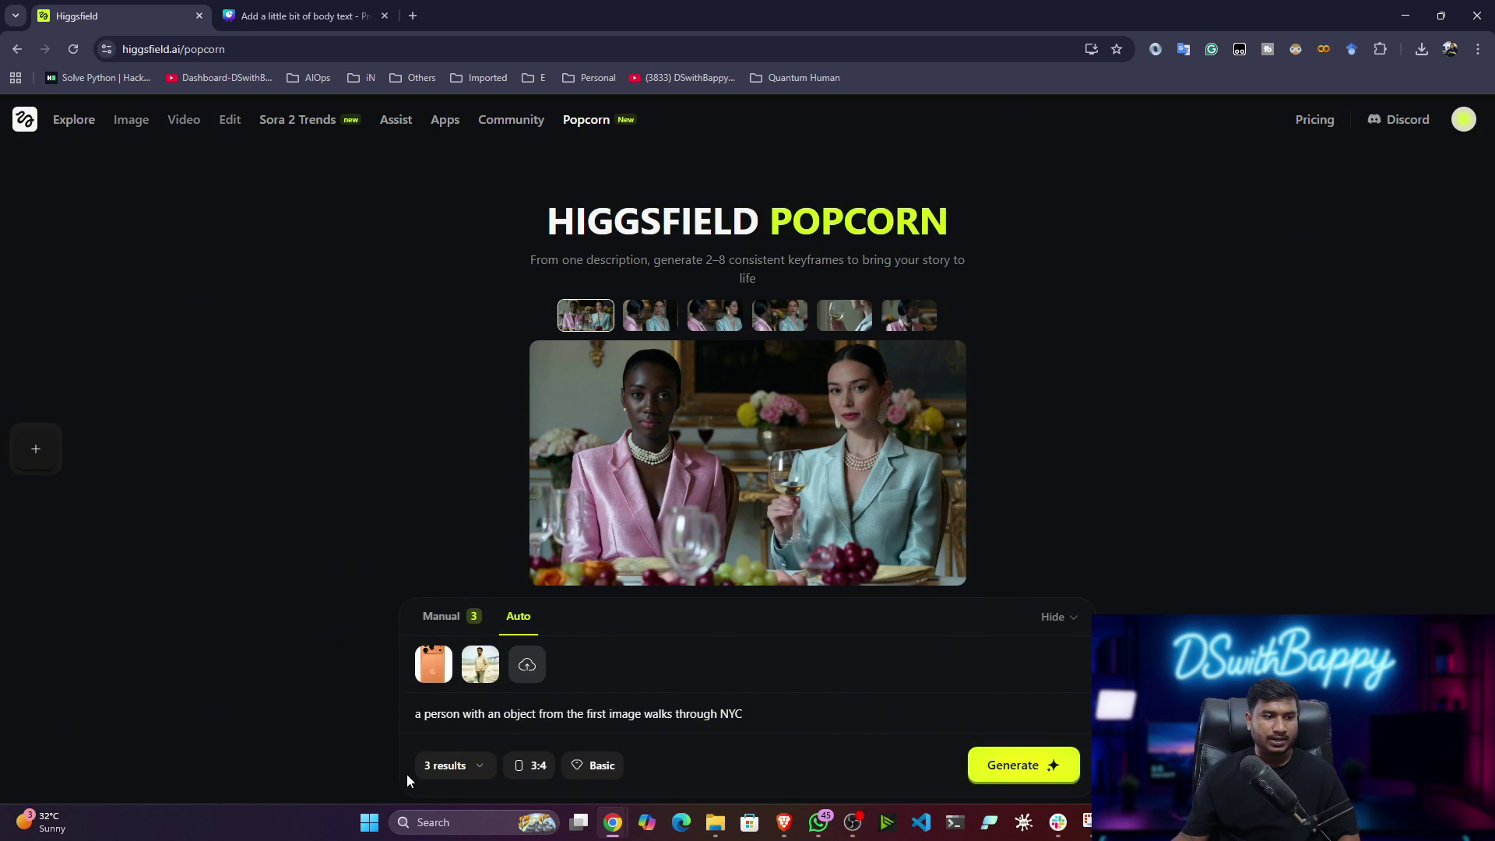
pyautogui.click(535, 767)
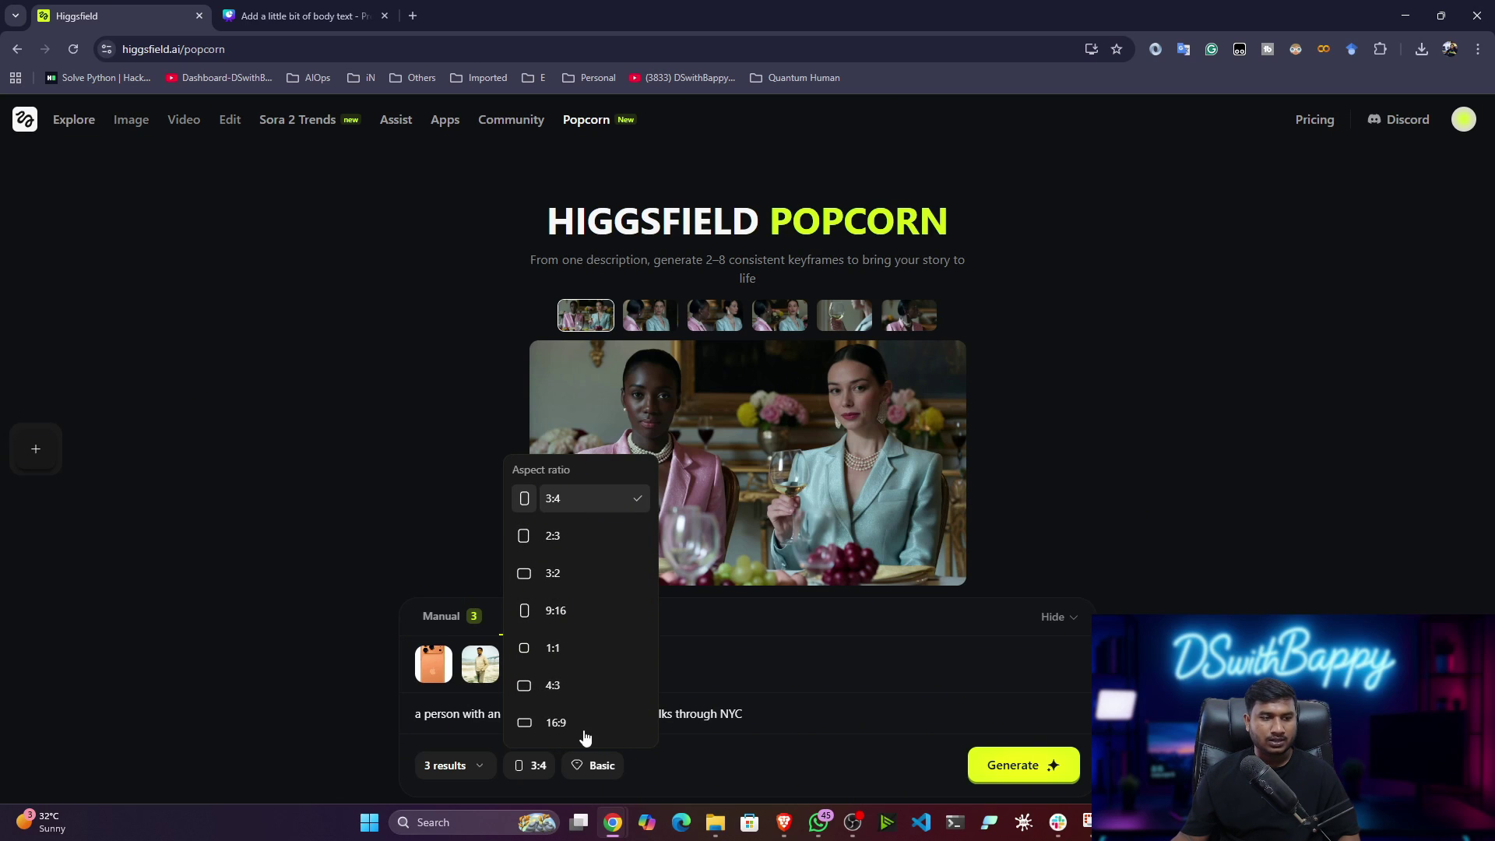
pyautogui.click(594, 771)
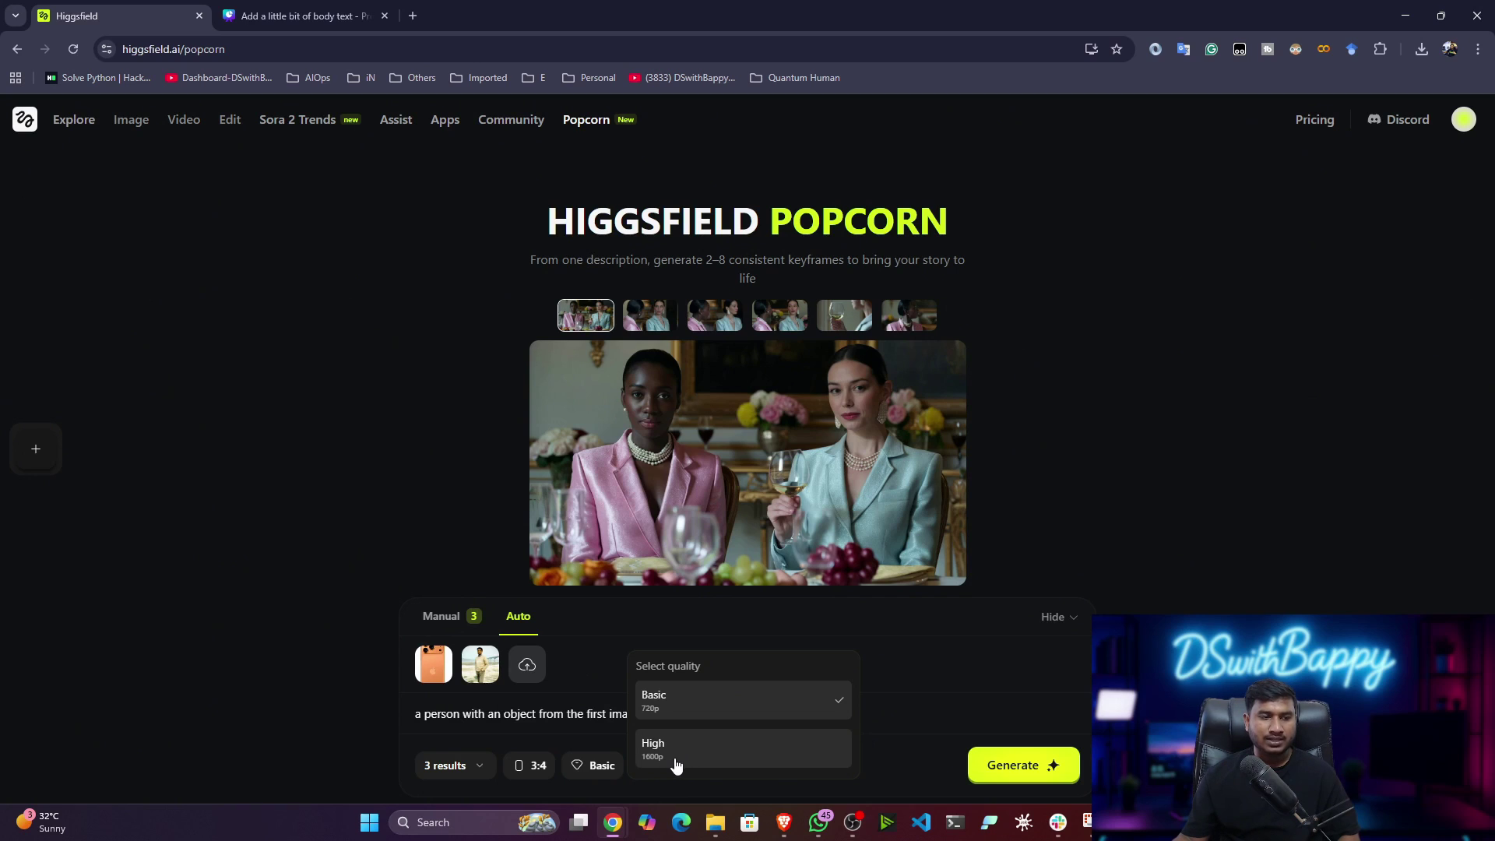
pyautogui.click(677, 702)
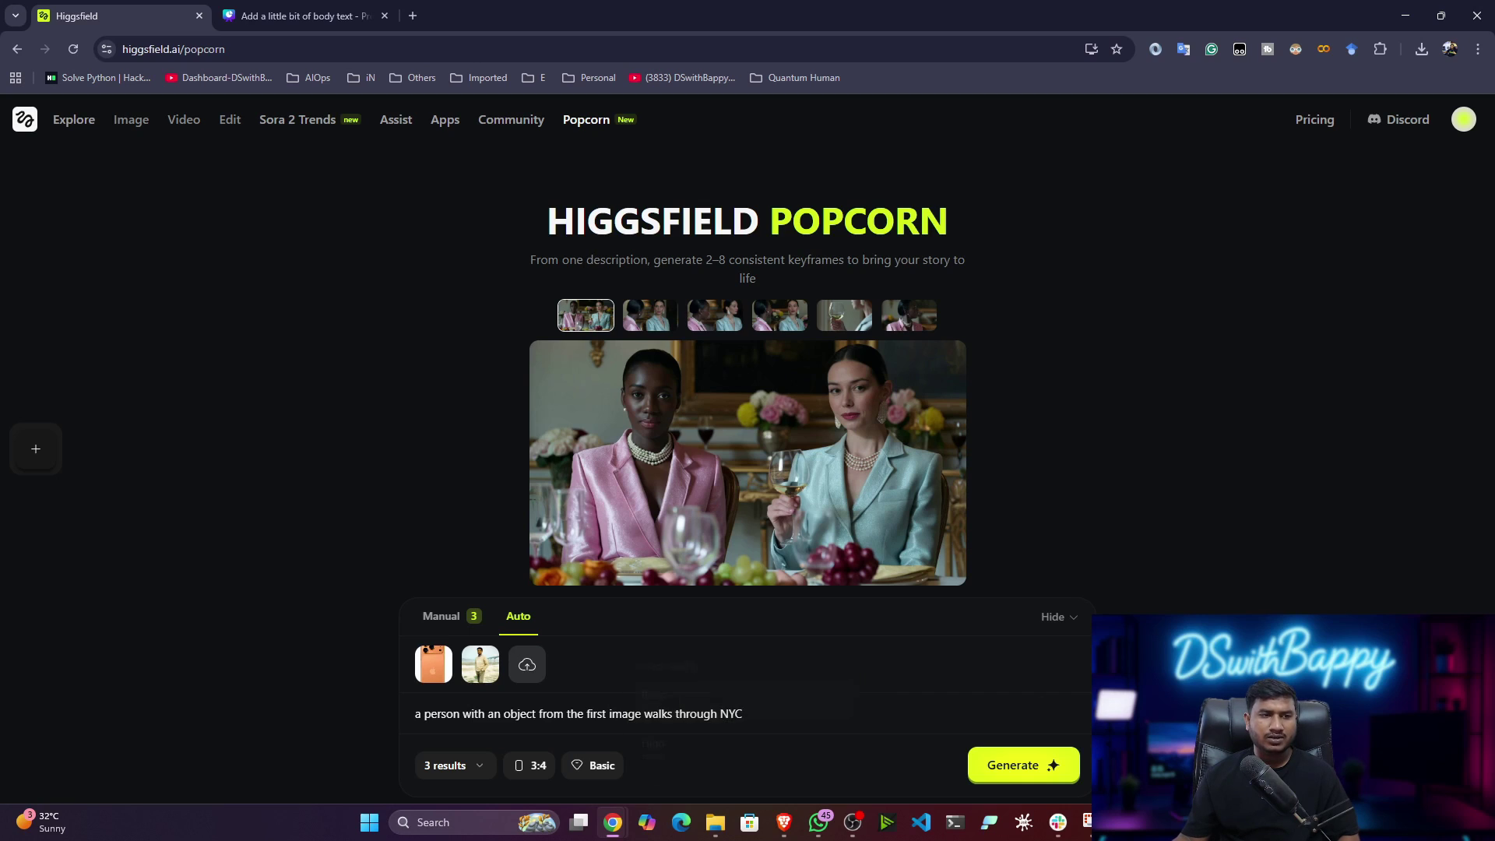
# Generate the three-image story of the man with the orange phone walking through NYC.
pyautogui.click(1011, 766)
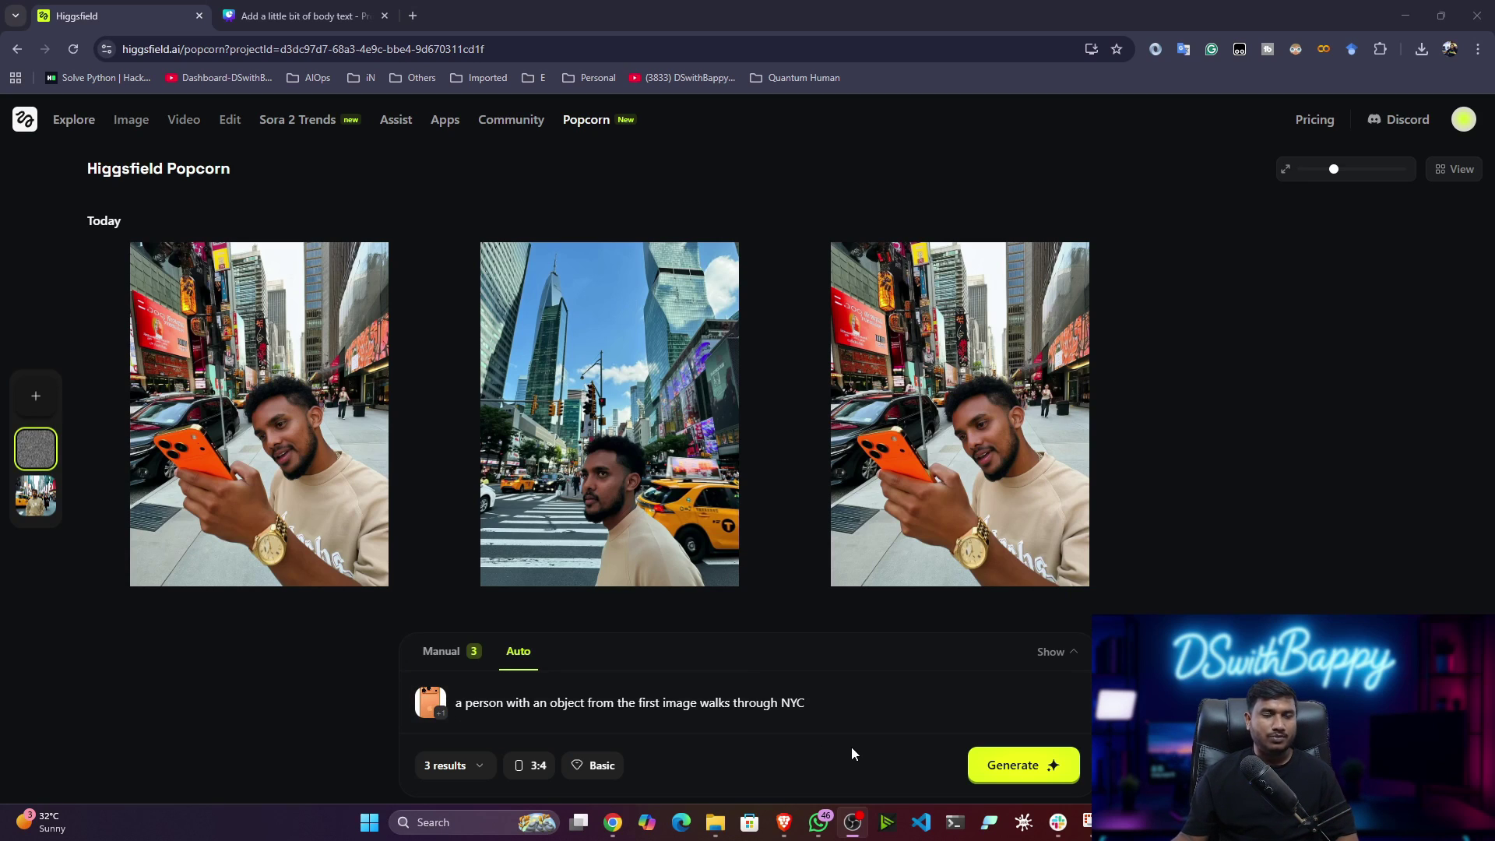
# Start a fresh story, removing the orange phone and person references and the old prompt.
pyautogui.click(35, 399)
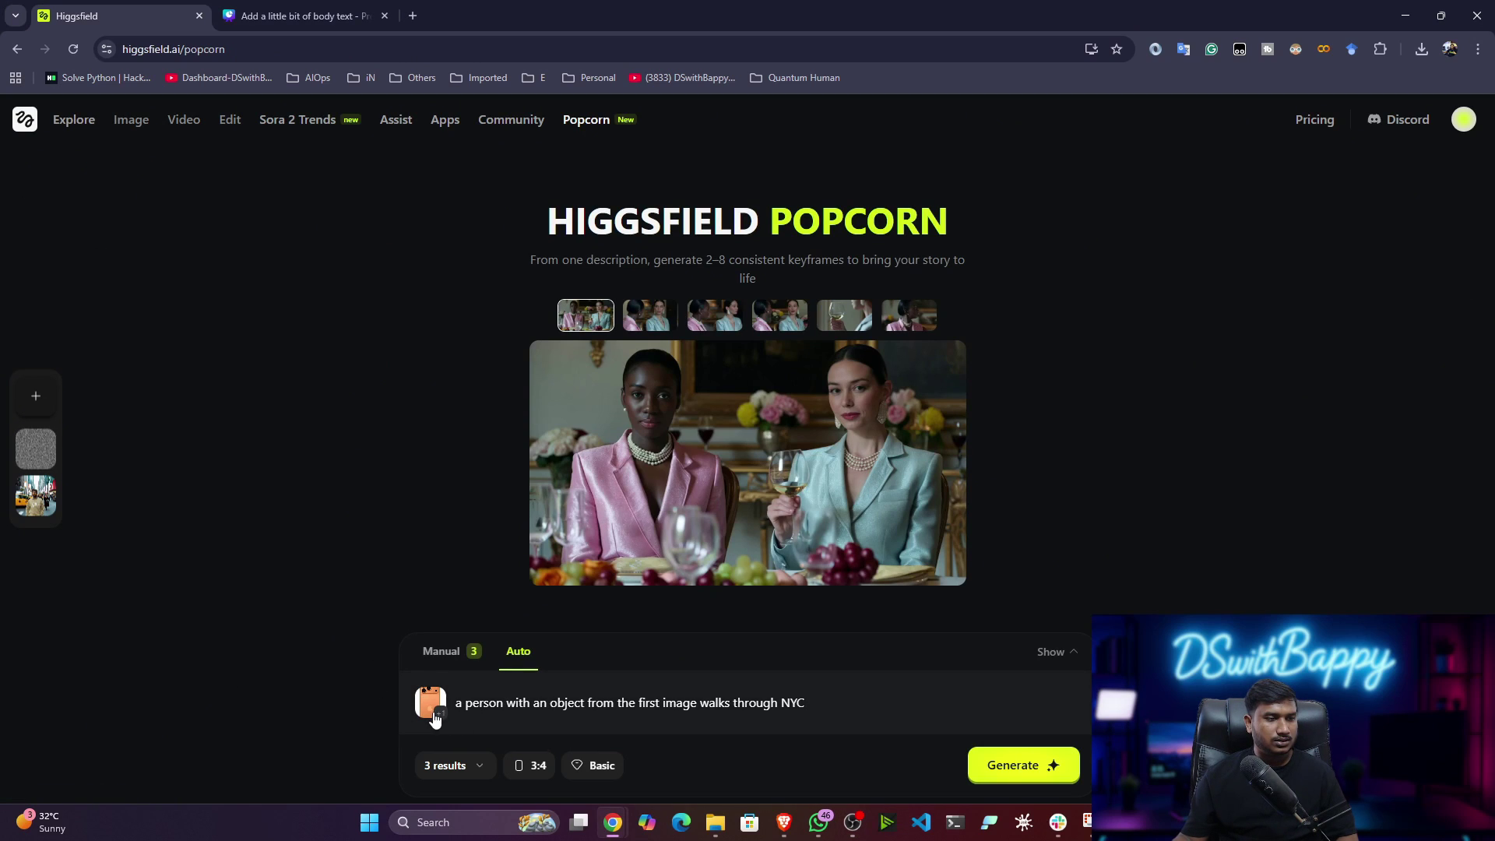
pyautogui.click(824, 711)
pyautogui.moveTo(821, 702); pyautogui.dragTo(451, 675)
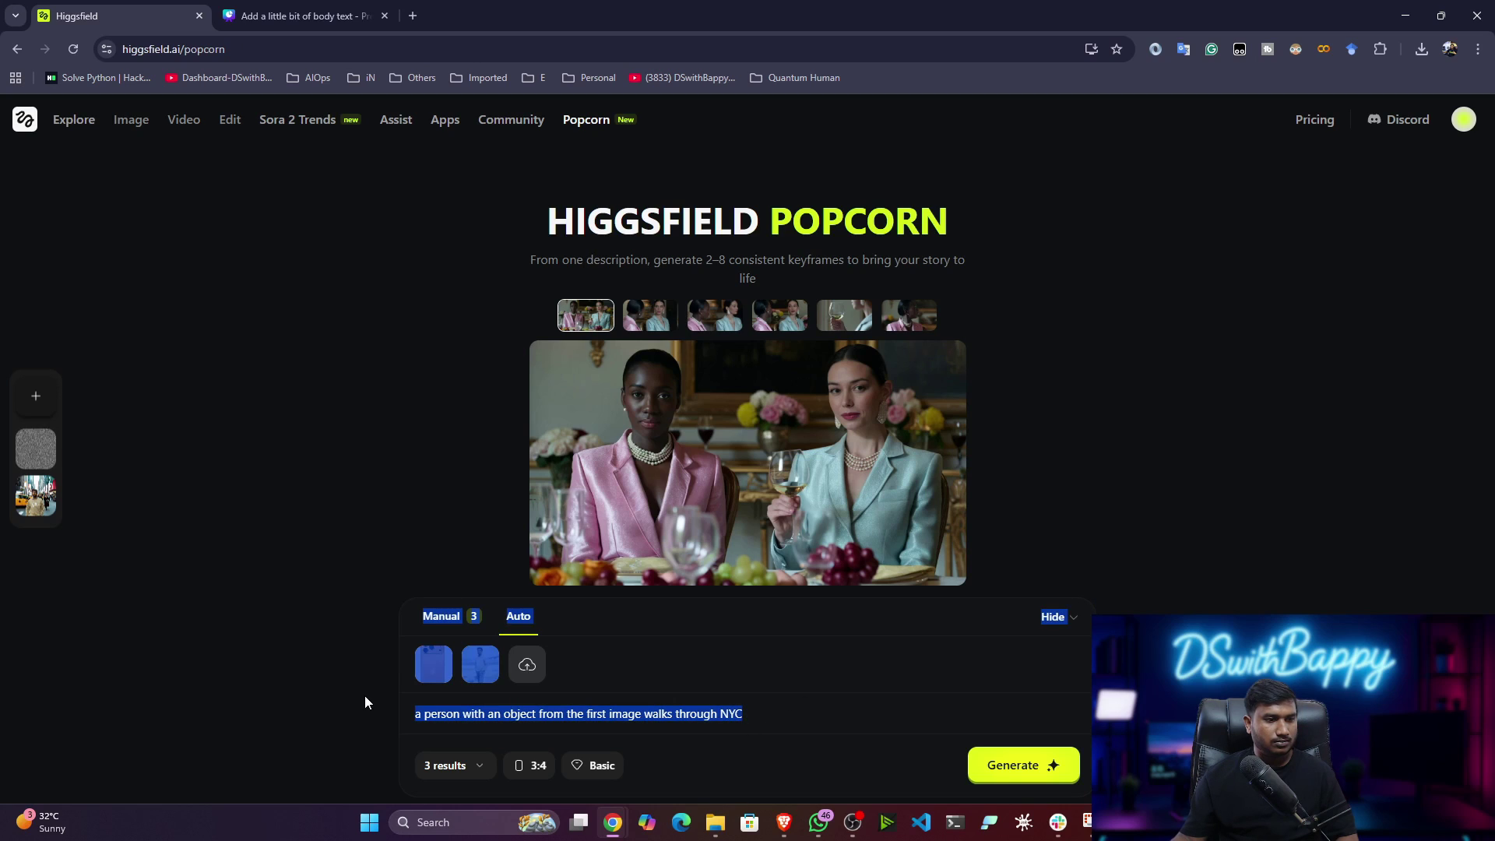
pyautogui.click(497, 647)
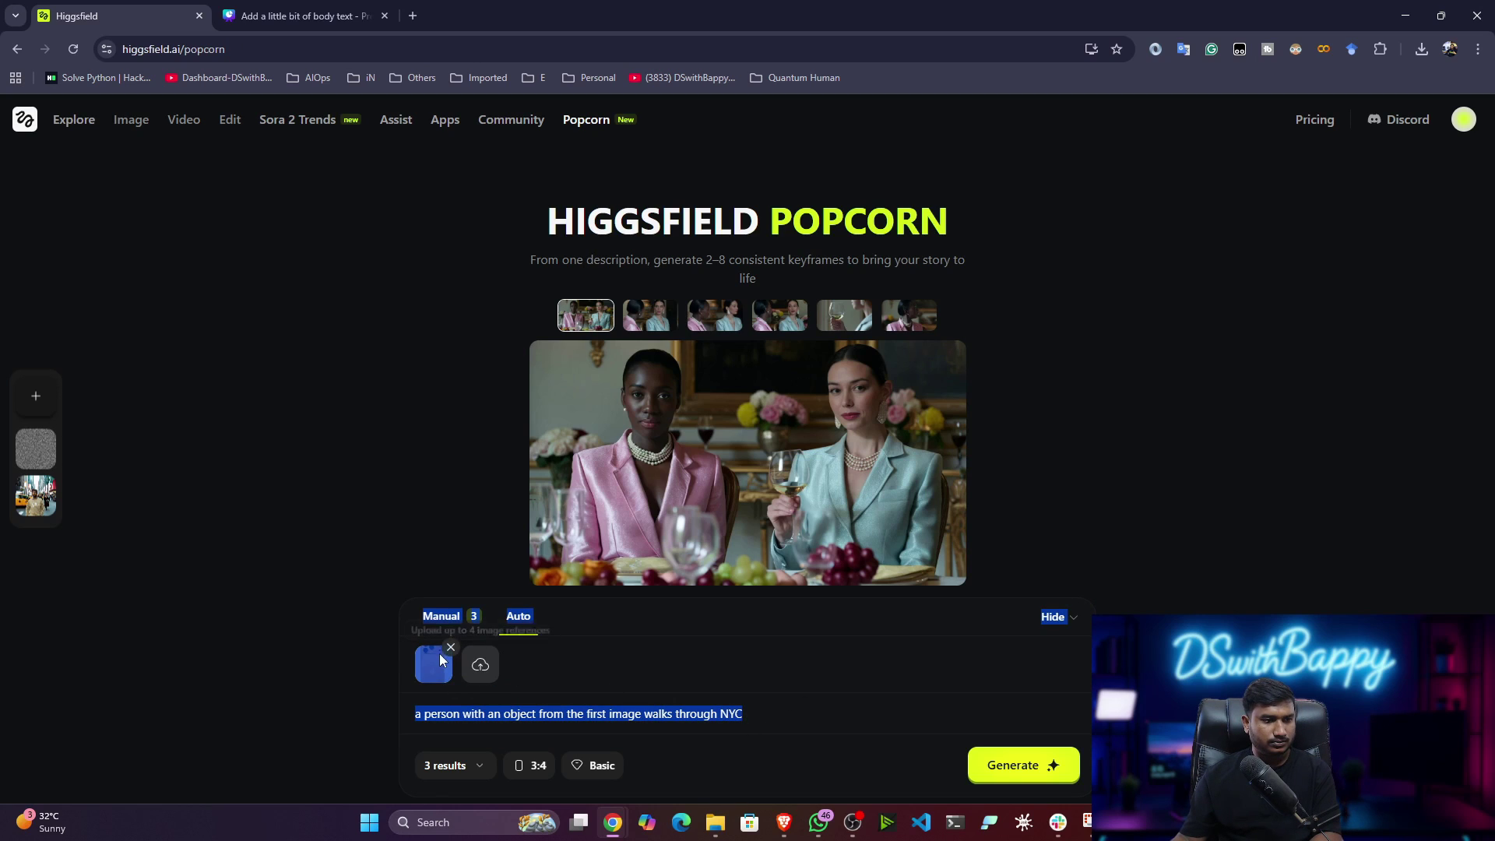
pyautogui.click(449, 648)
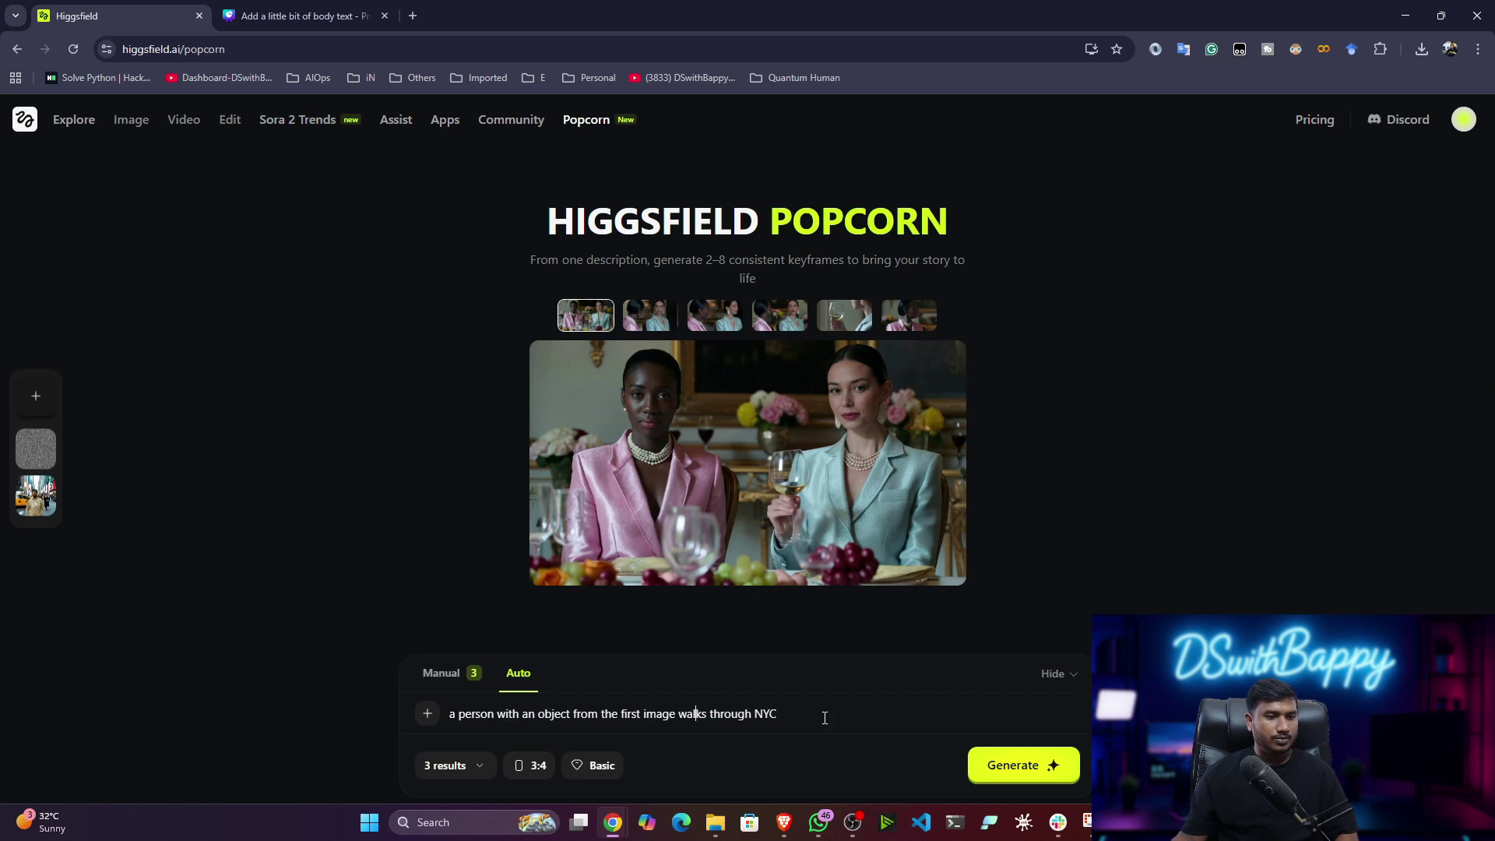
pyautogui.moveTo(824, 715); pyautogui.dragTo(373, 702)
pyautogui.press('BackSpace')
# Upload the green motorcycle photo and the man's photo as new references.
pyautogui.click(421, 722)
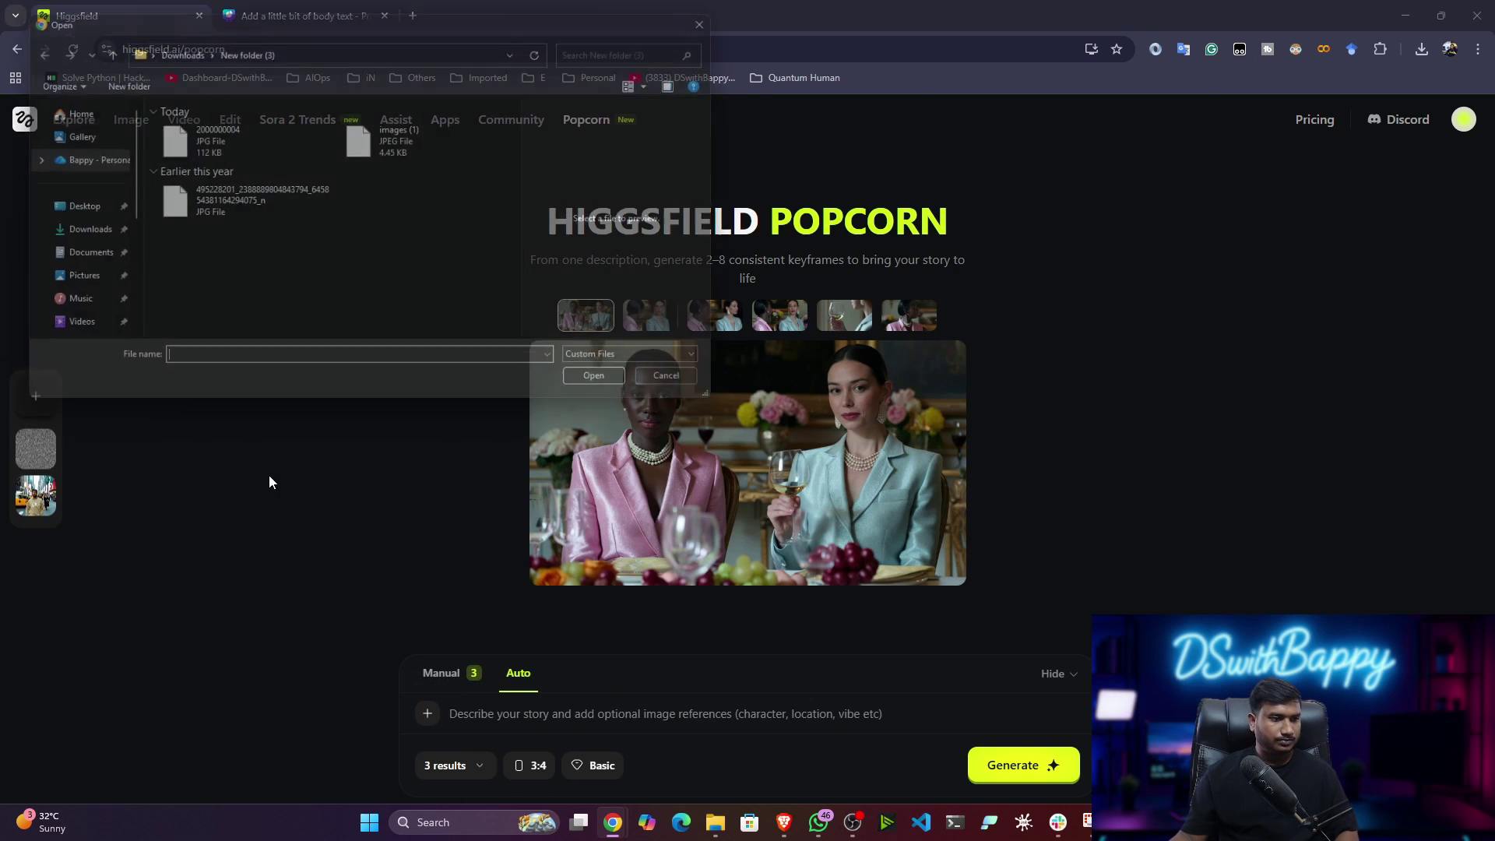
pyautogui.click(211, 130)
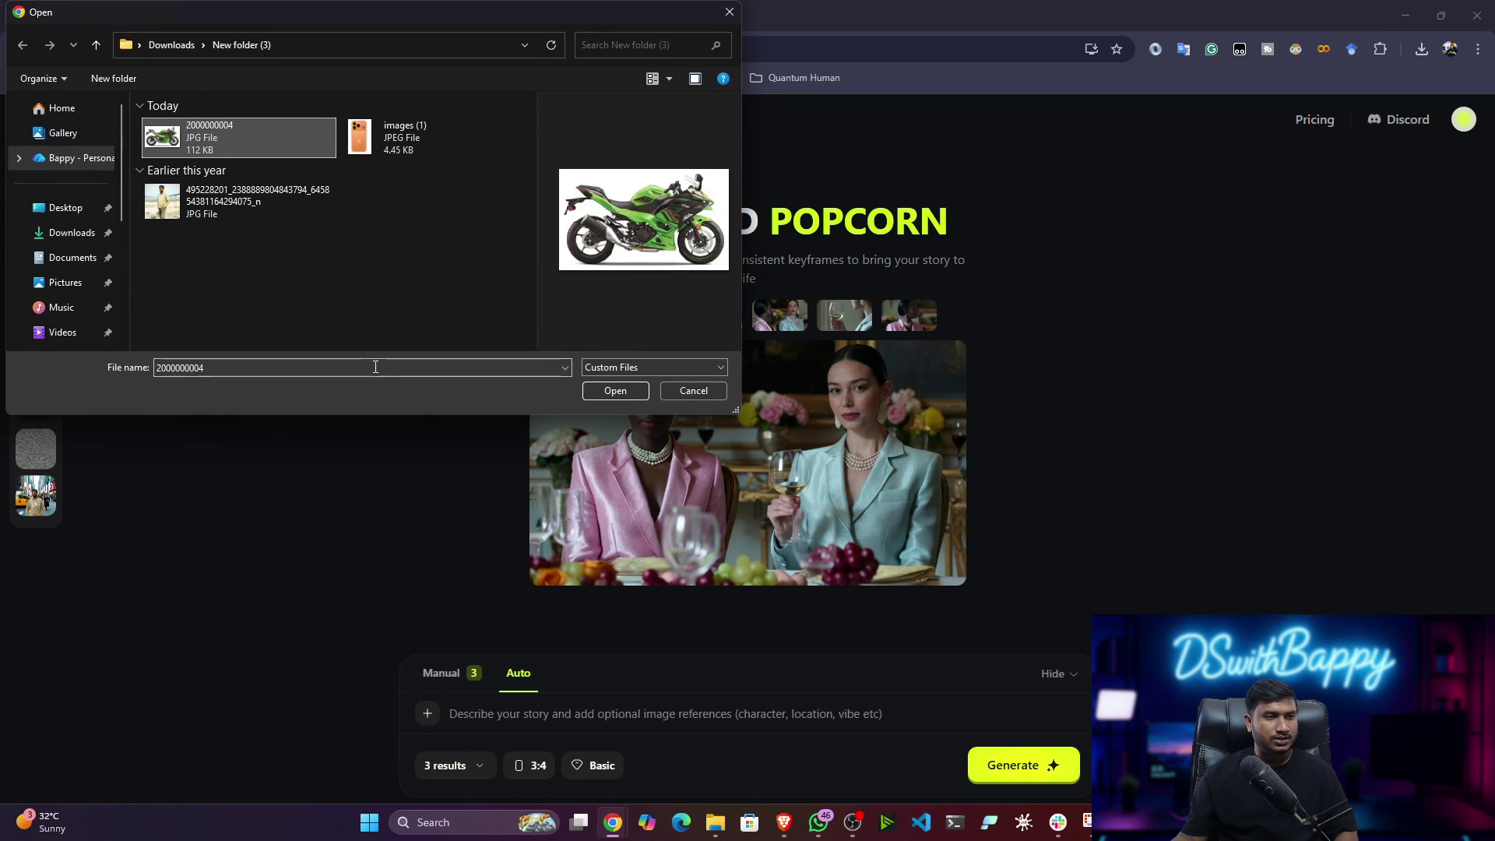
pyautogui.keyDown('ctrl'); pyautogui.click(229, 212); pyautogui.keyUp('ctrl')
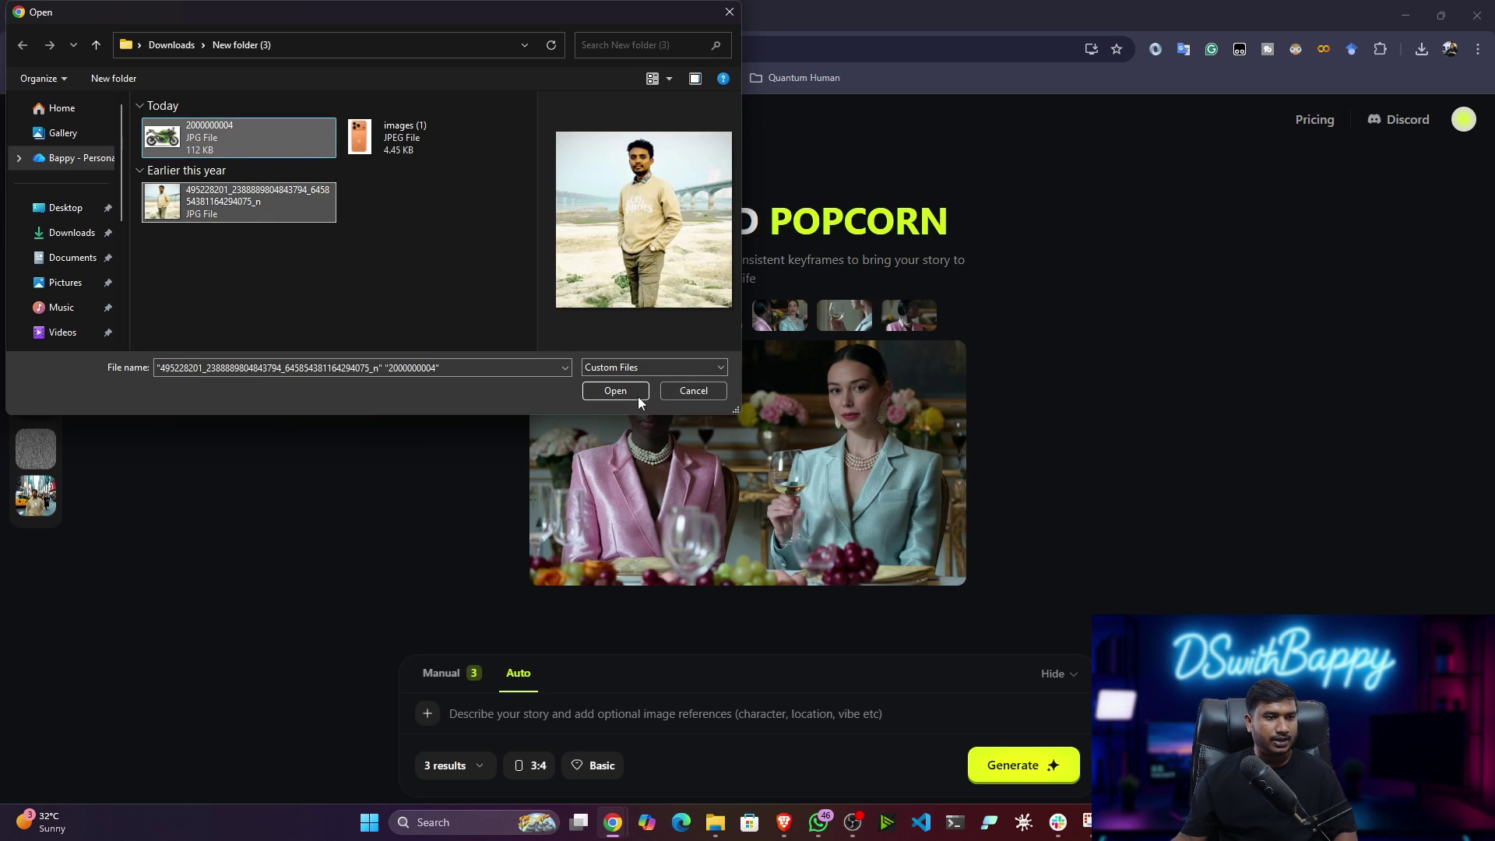
pyautogui.click(615, 391)
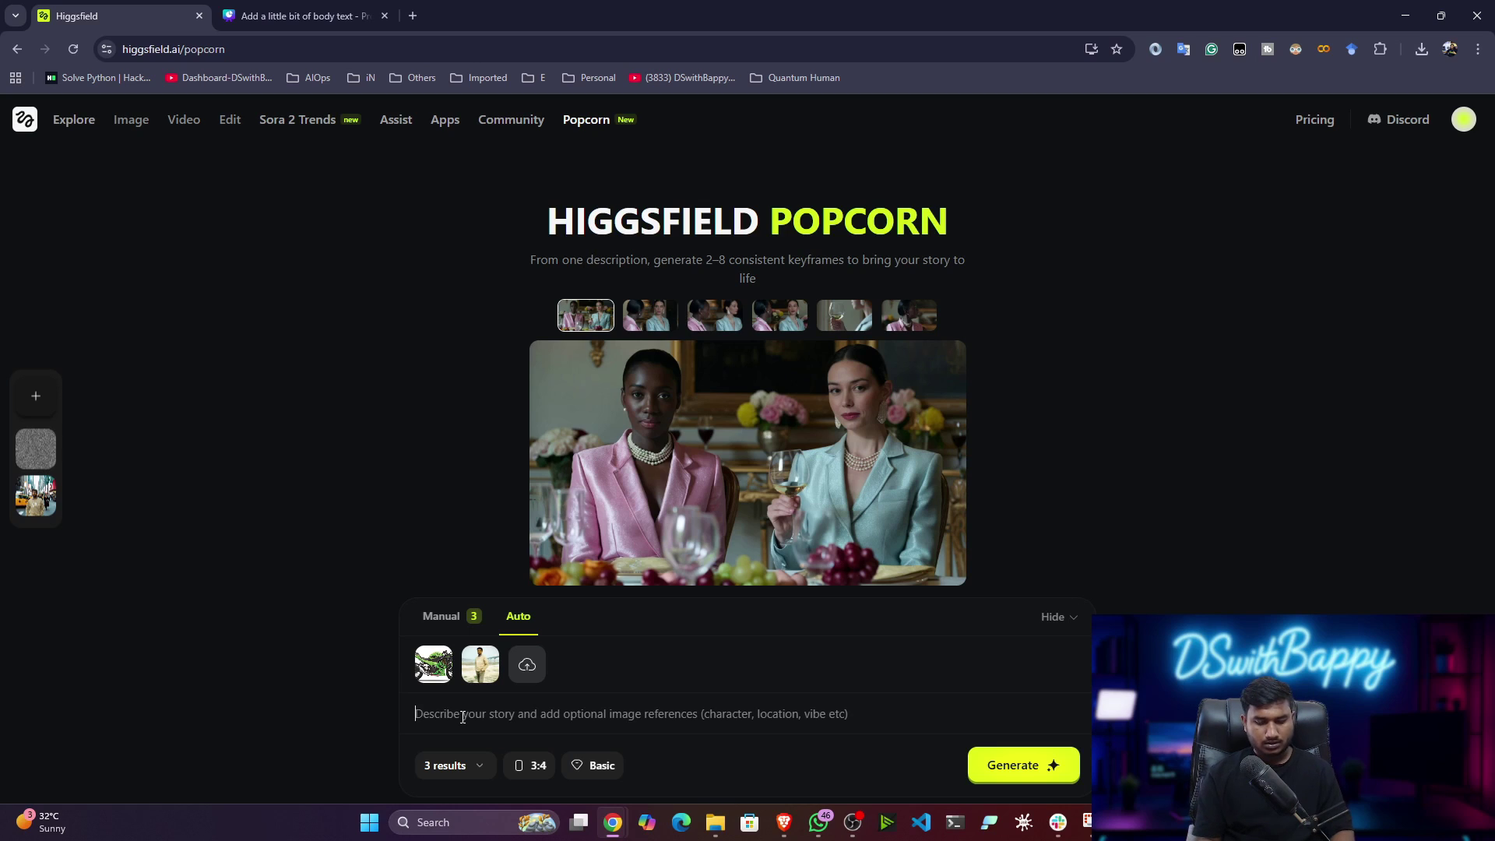
# Type the prompt 'the person with motorcycle riding on NYC road'.
pyautogui.write('a pers')
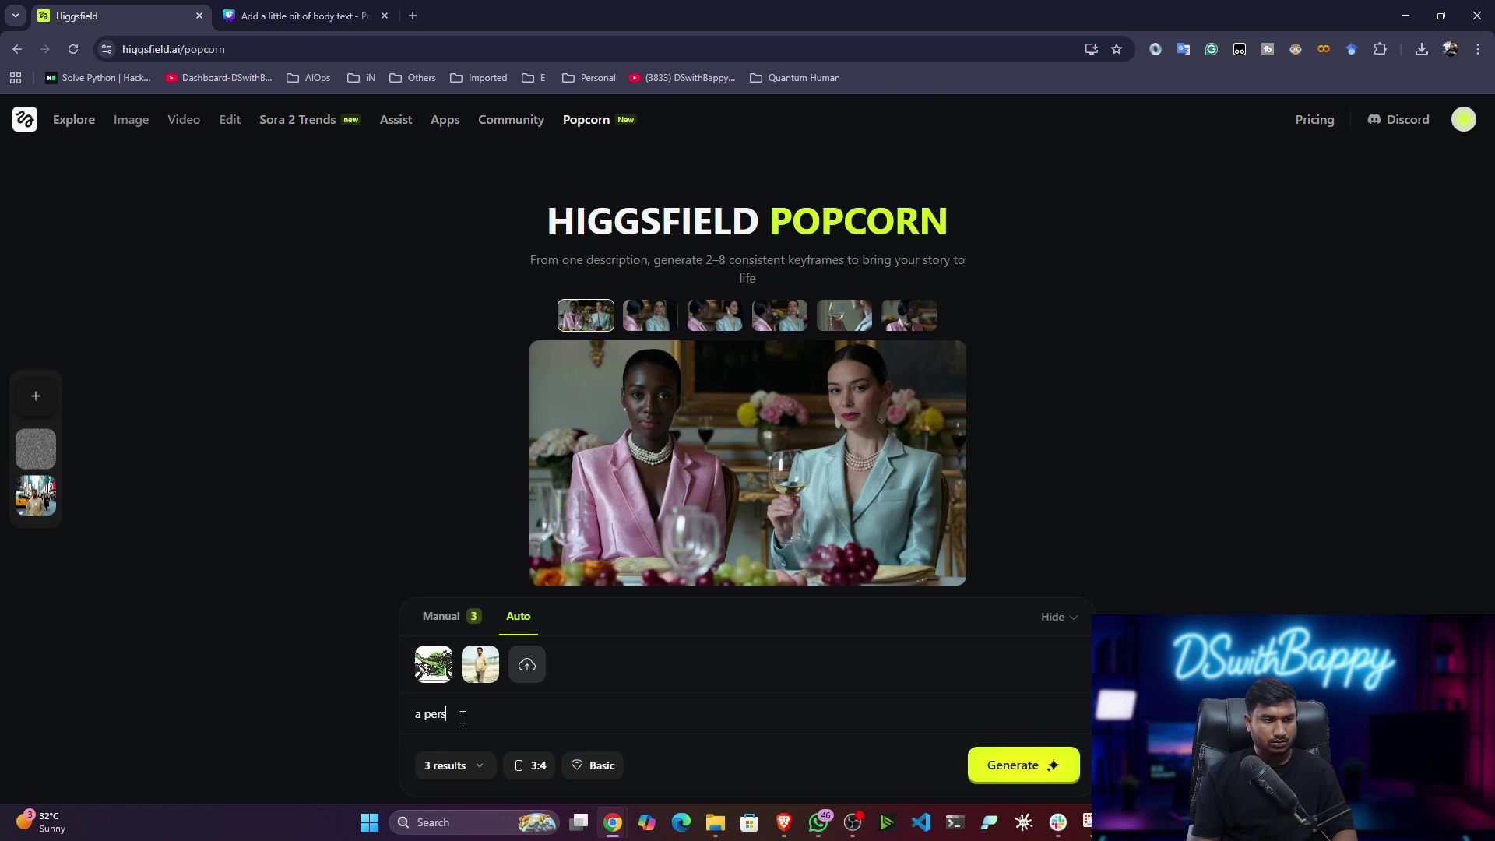
pyautogui.press('BackSpace')
pyautogui.press('BackSpace')
pyautogui.press('BackSpace')
pyautogui.press('BackSpace')
pyautogui.press('BackSpace')
pyautogui.press('BackSpace')
pyautogui.write('the ')
pyautogui.write('person')
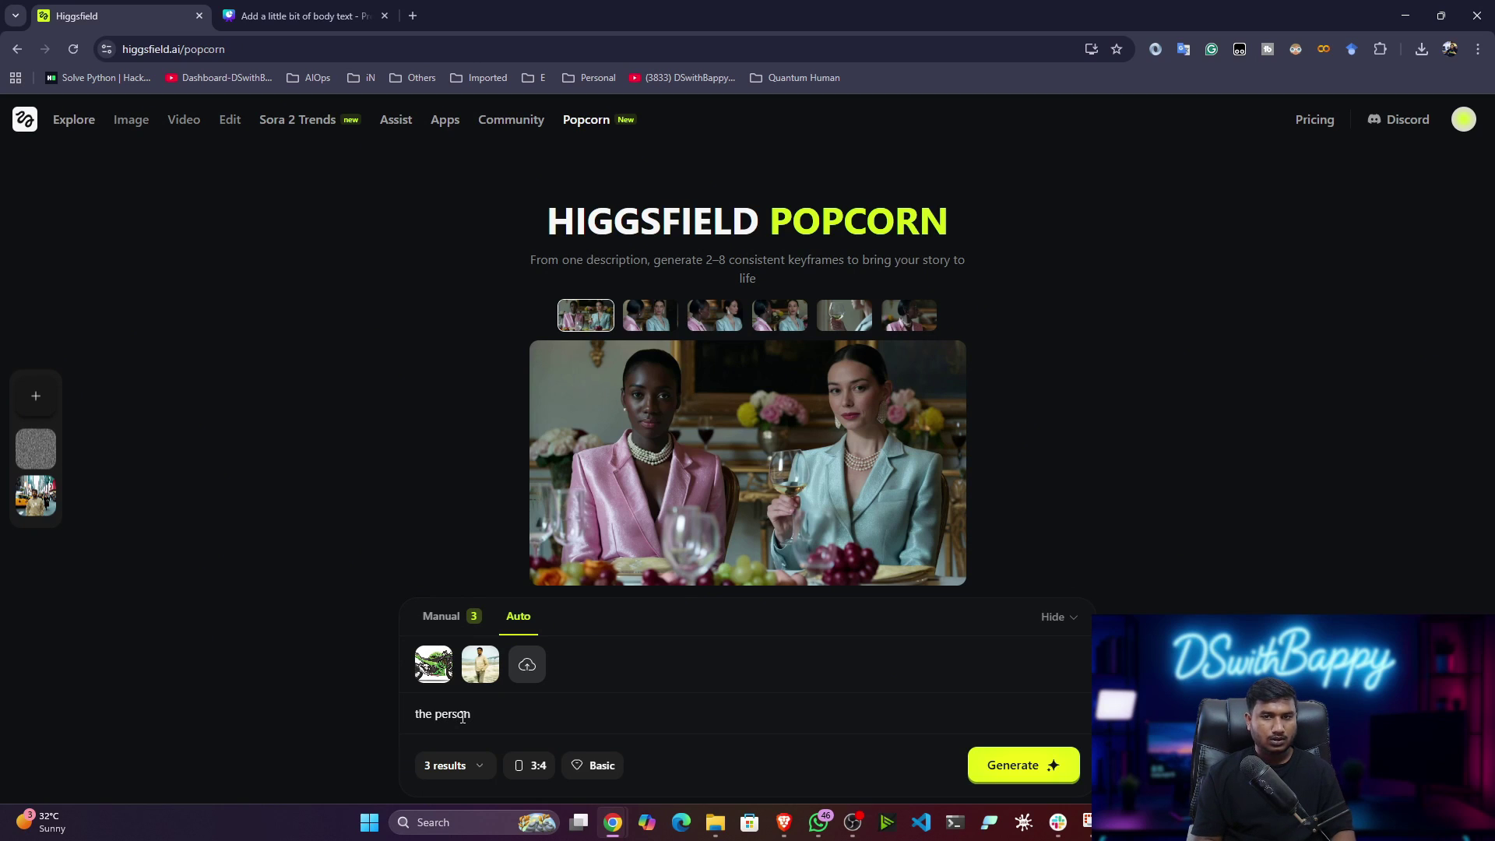
pyautogui.write(' with ')
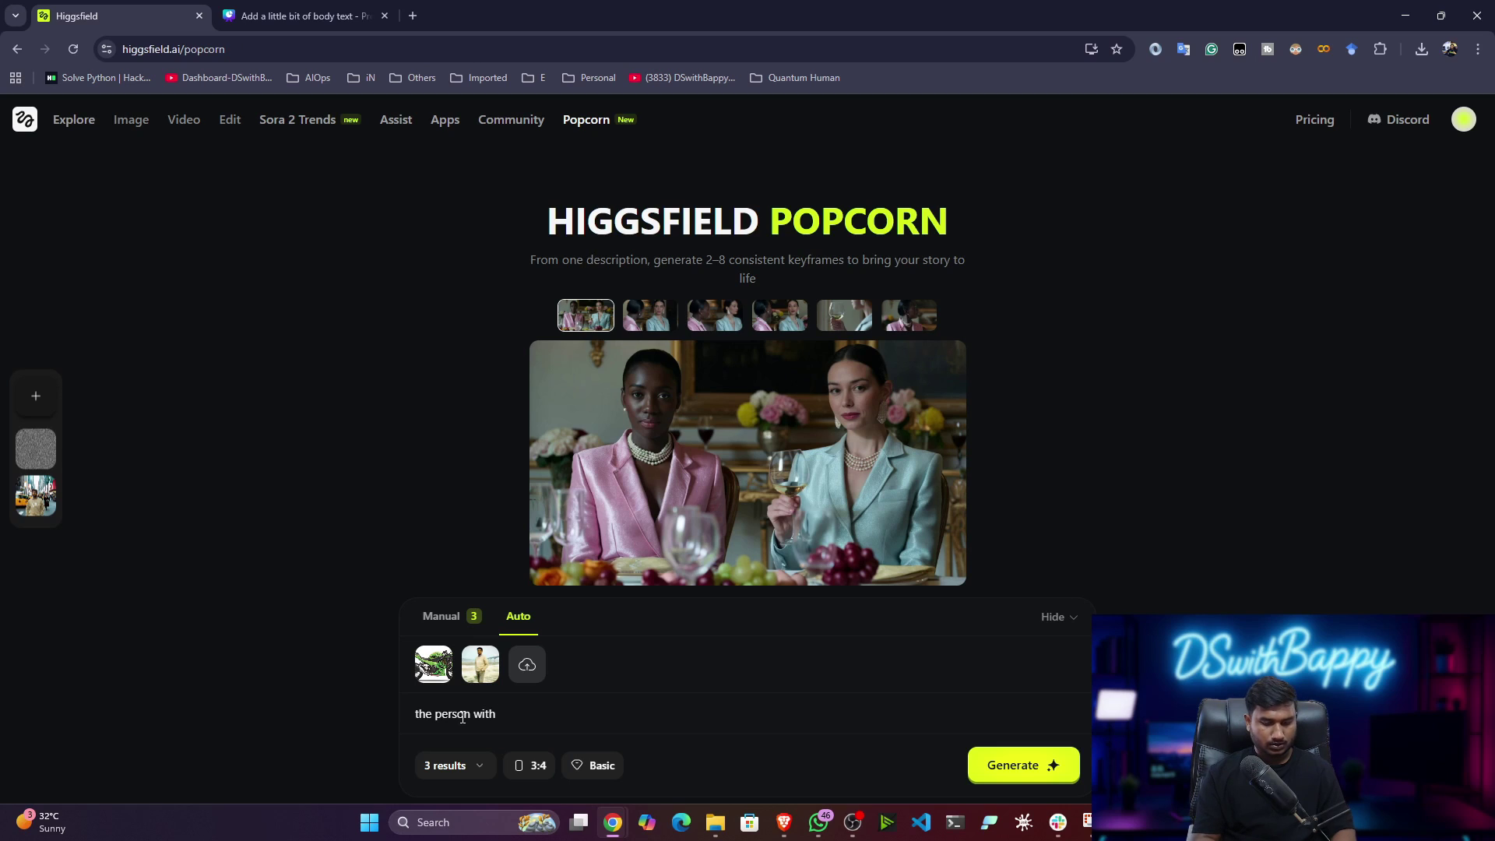
pyautogui.write('motir')
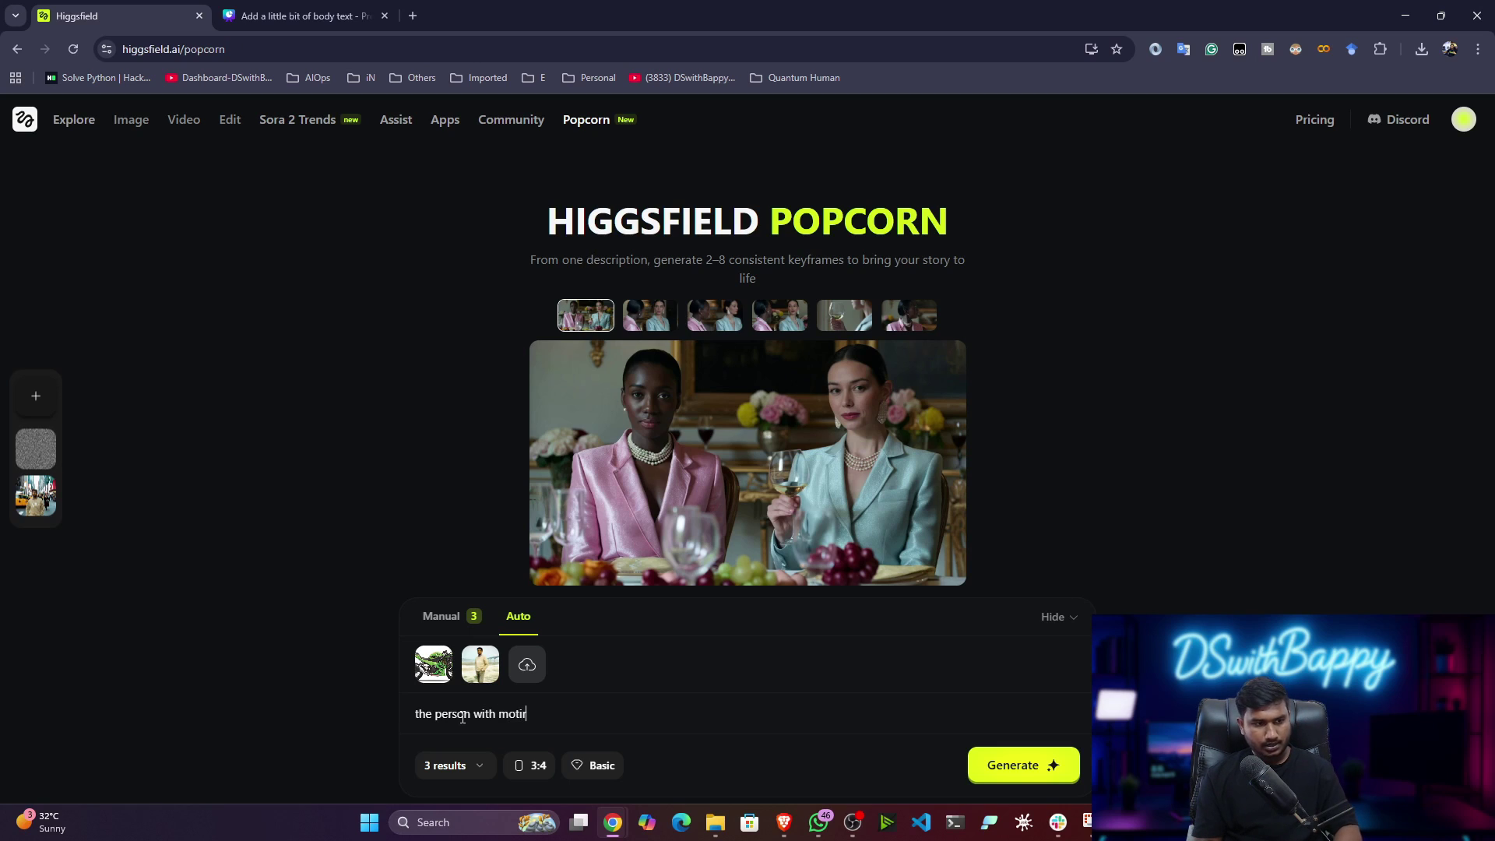
pyautogui.press('BackSpace')
pyautogui.press('BackSpace')
pyautogui.write('o')
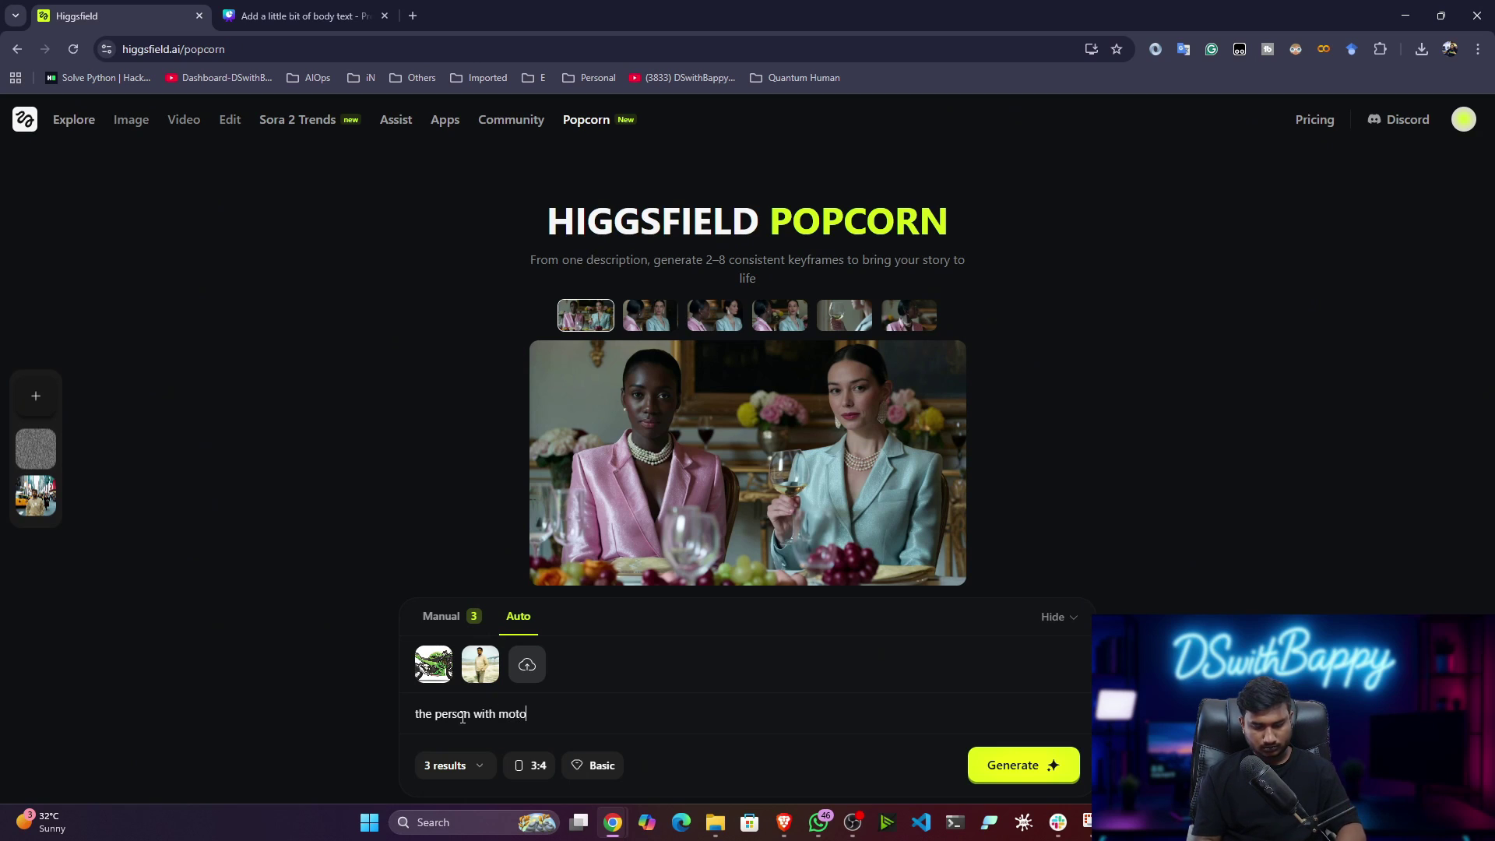
pyautogui.write('rcycle')
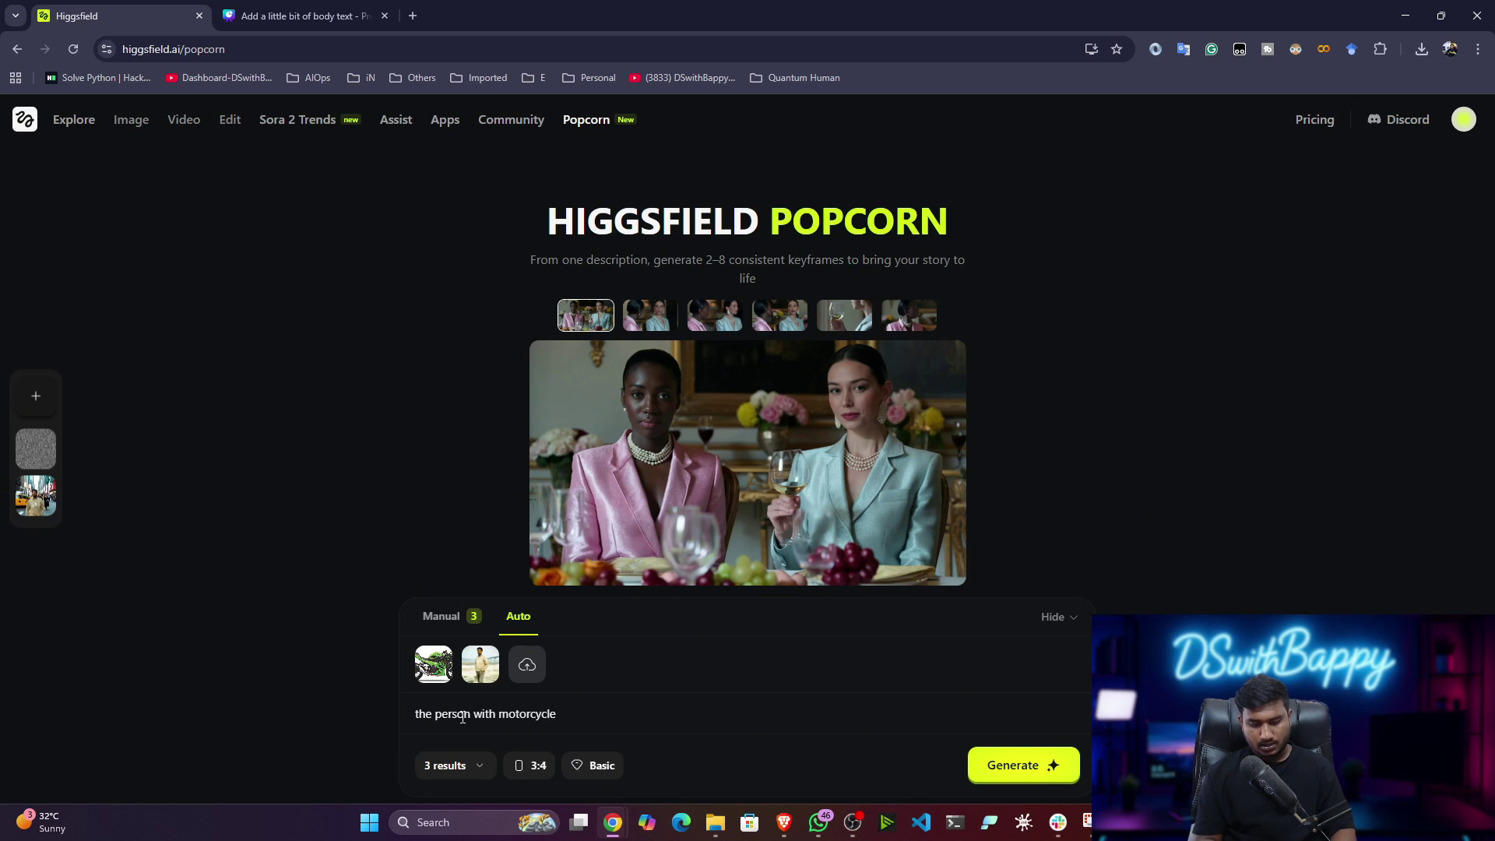
pyautogui.write('riding ')
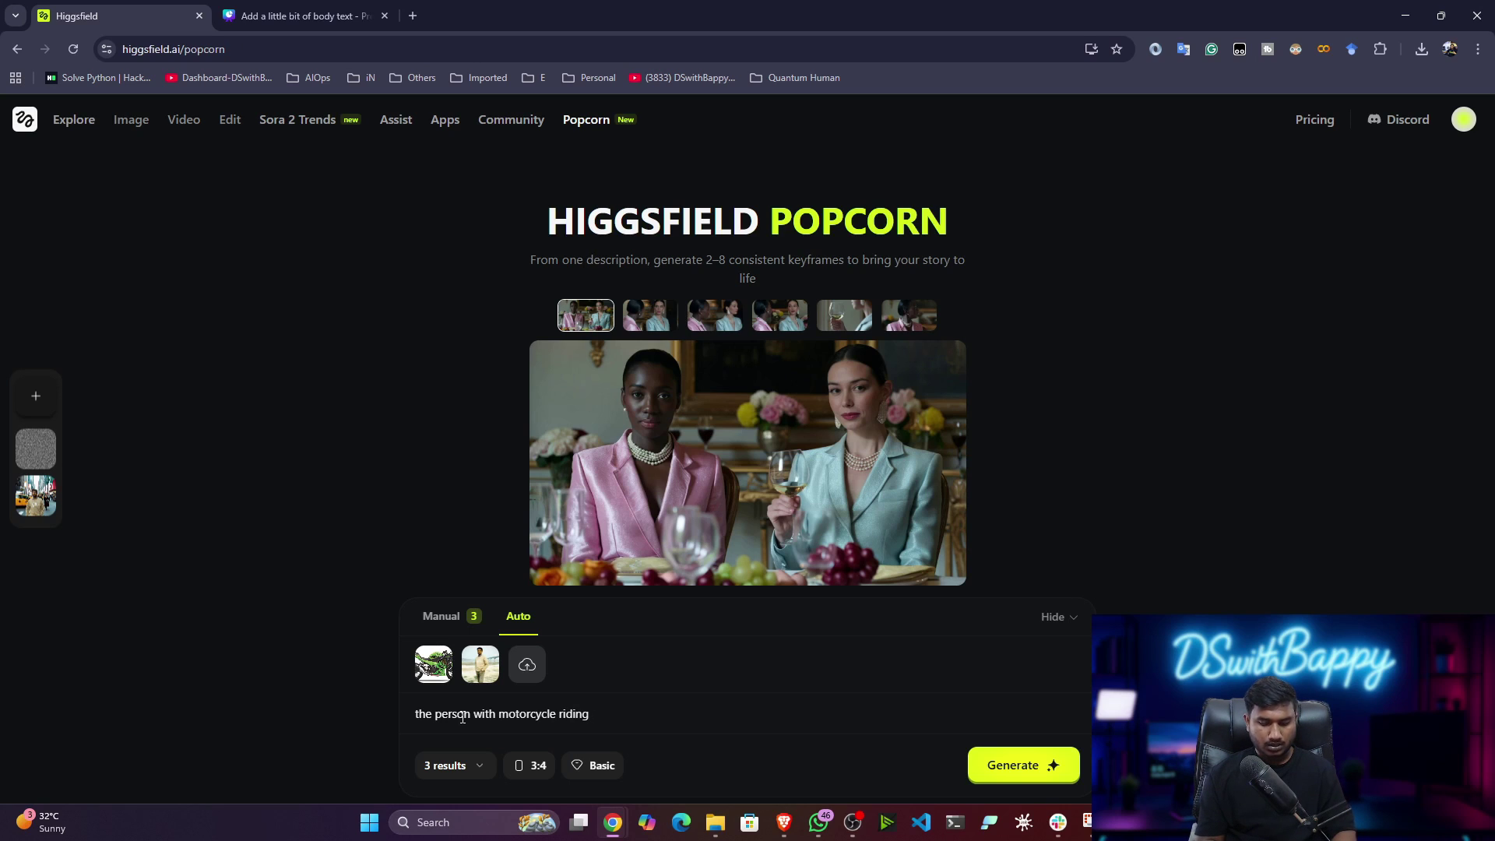
pyautogui.write('on')
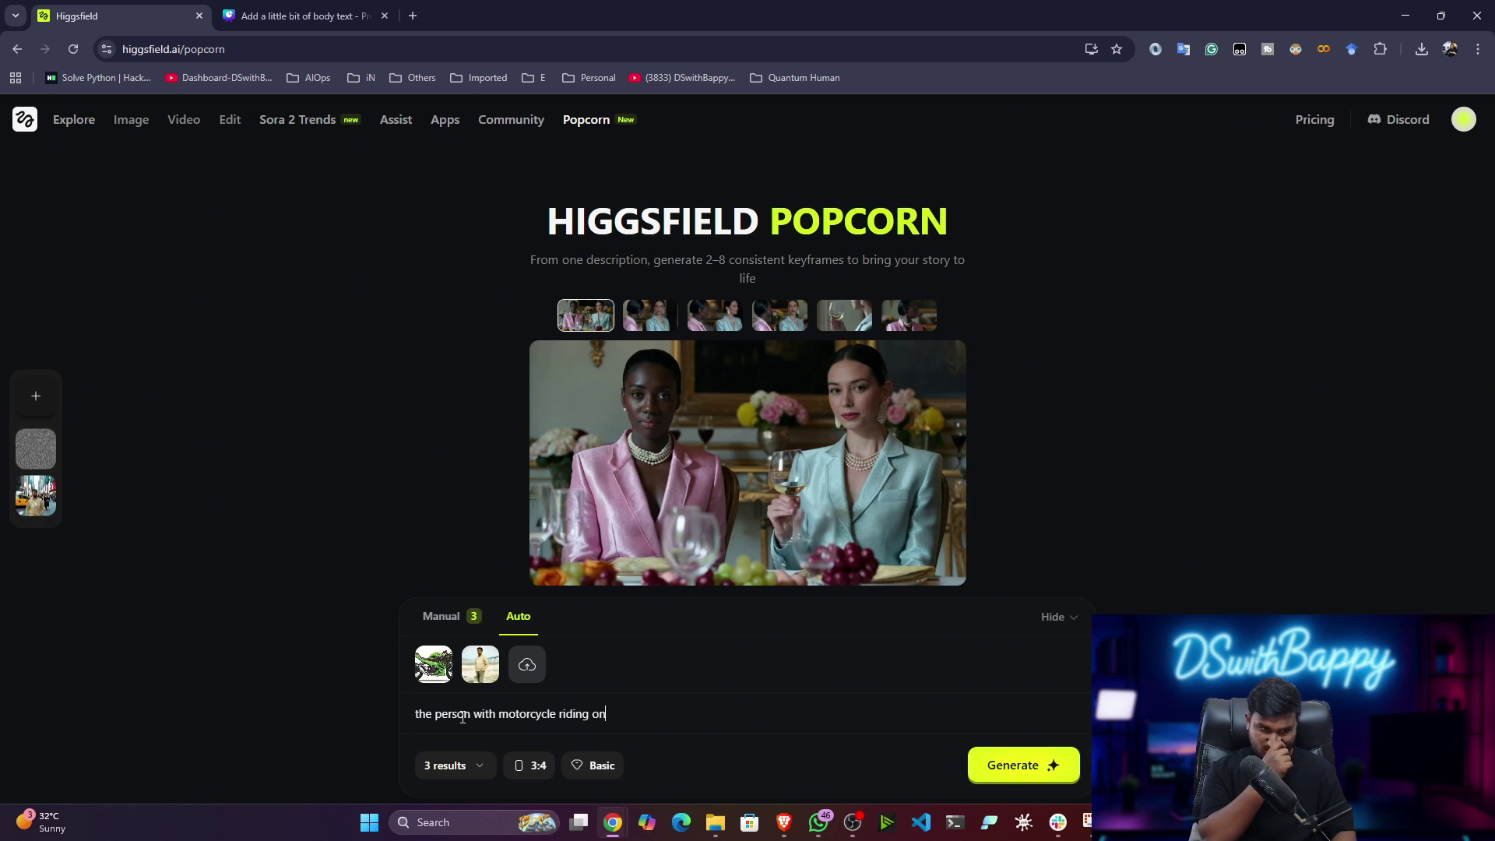
pyautogui.press('BackSpace')
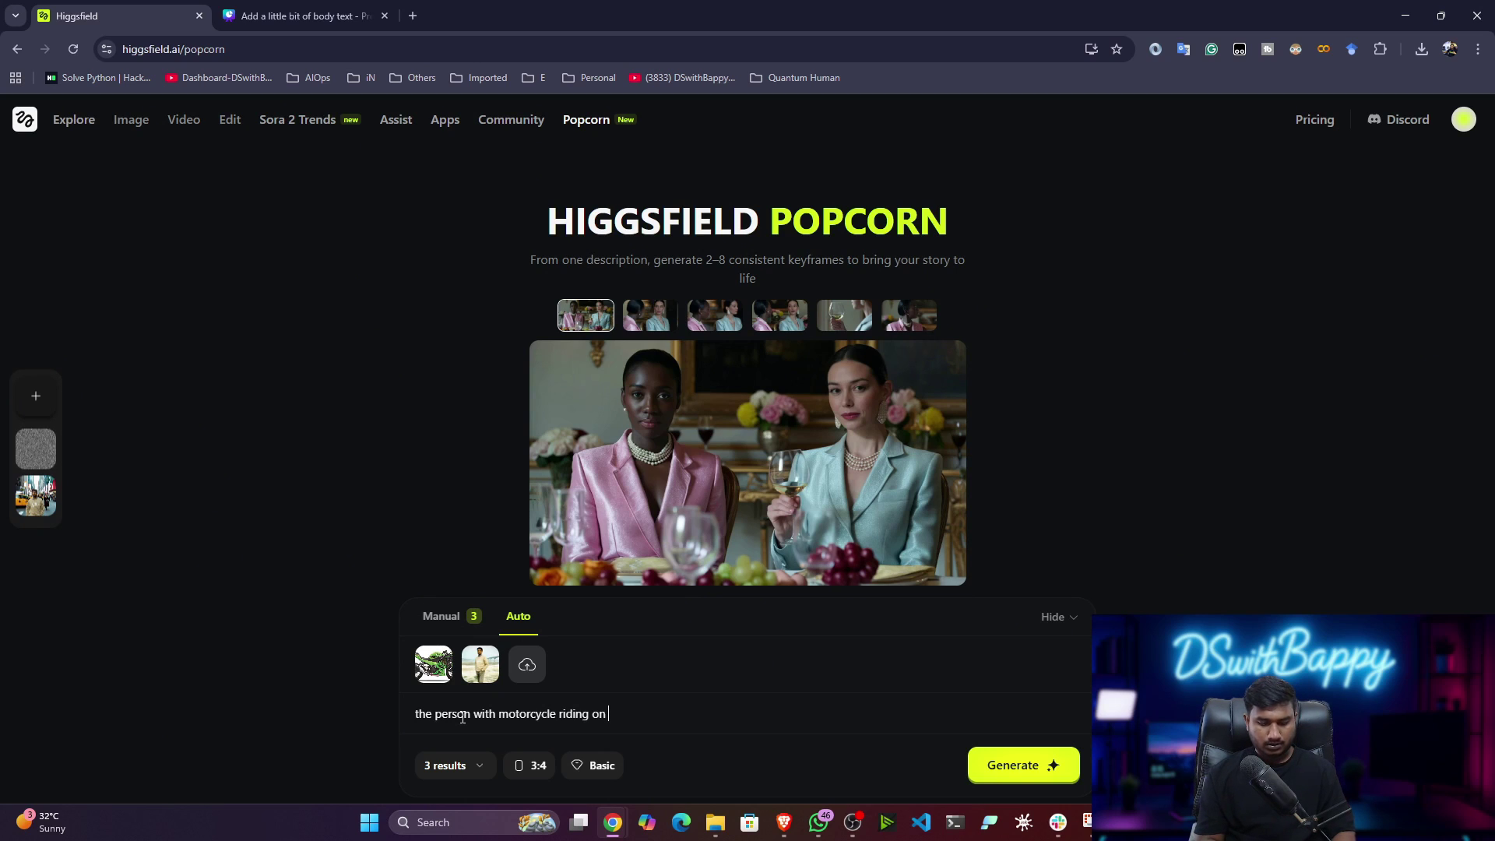
pyautogui.write('NYC ')
pyautogui.write('road')
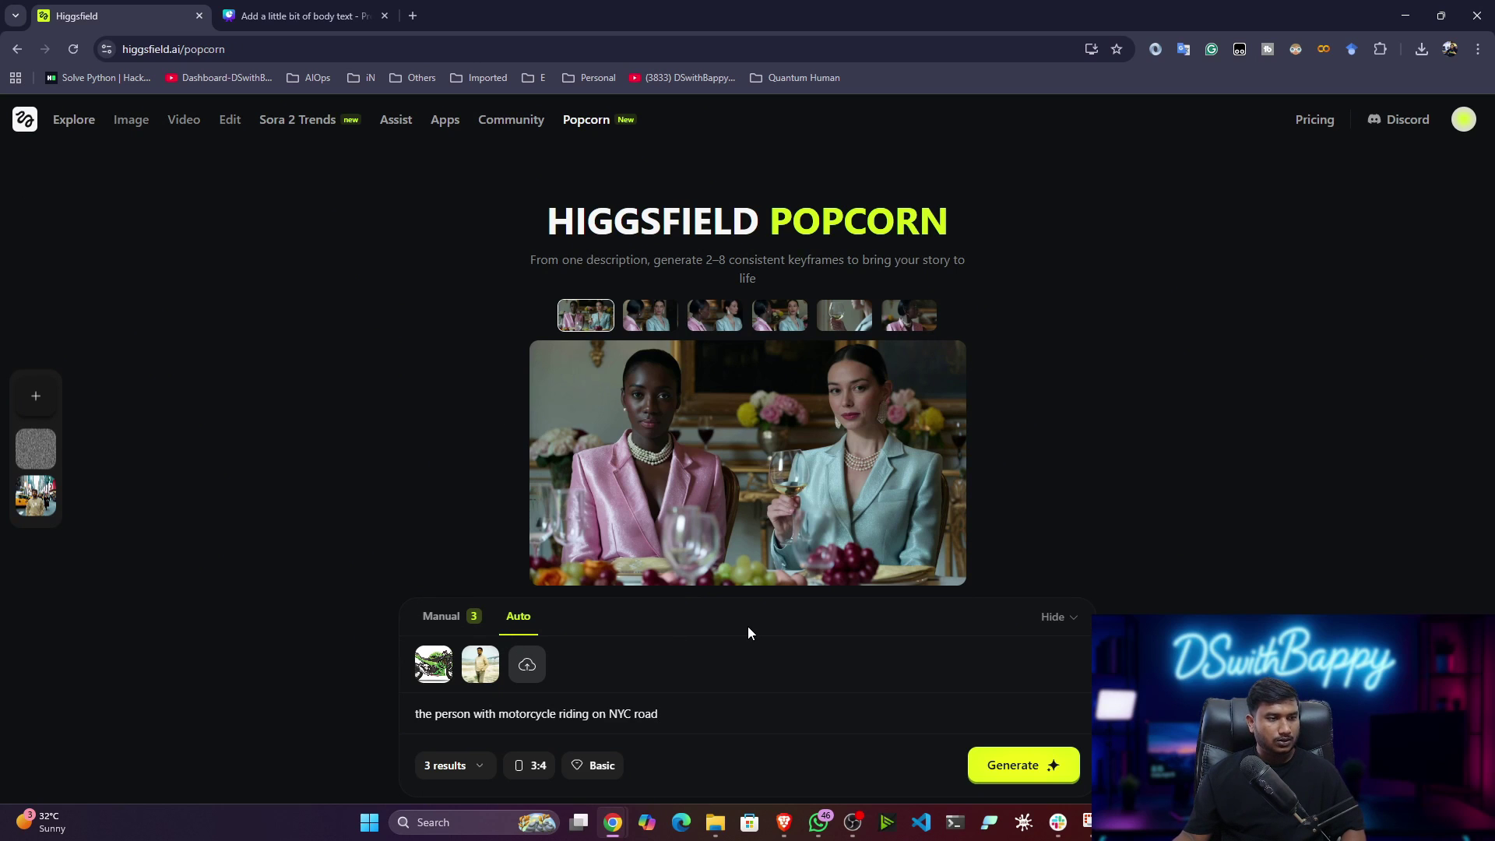
# Generate the three-image story of the man riding the green motorcycle on NYC roads.
pyautogui.click(1017, 766)
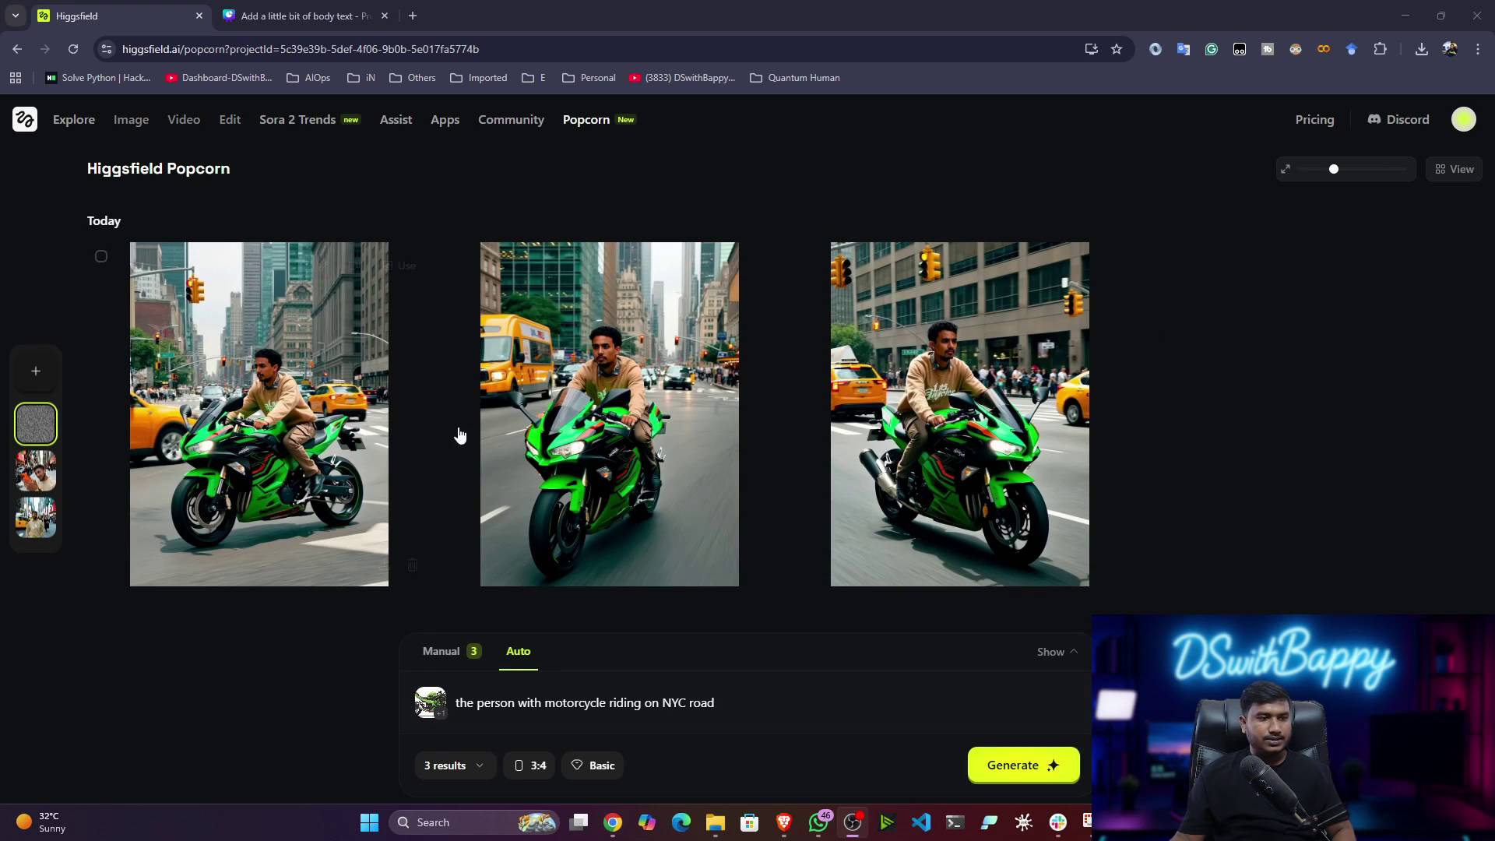